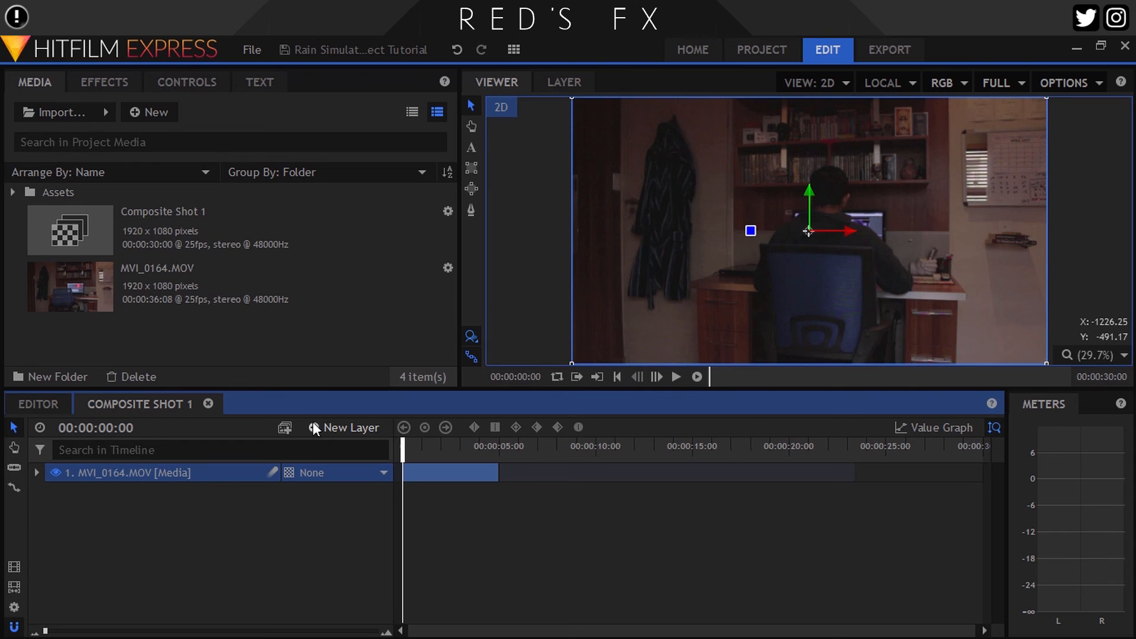
Step: Add a black 1920 x 1080 plane layer named Window Frame to the composite shot
{"action": "left_click", "coordinate": [315, 426]}
{"action": "left_click", "coordinate": [339, 444]}
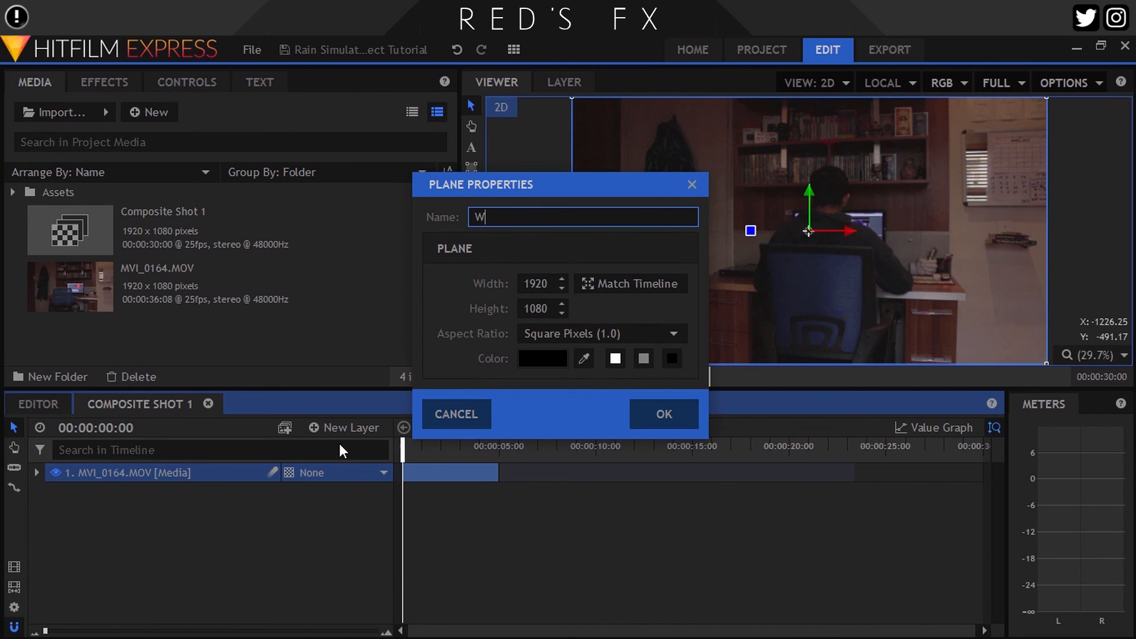
{"action": "type", "text": "Window Frame"}
{"action": "key", "text": "Return"}
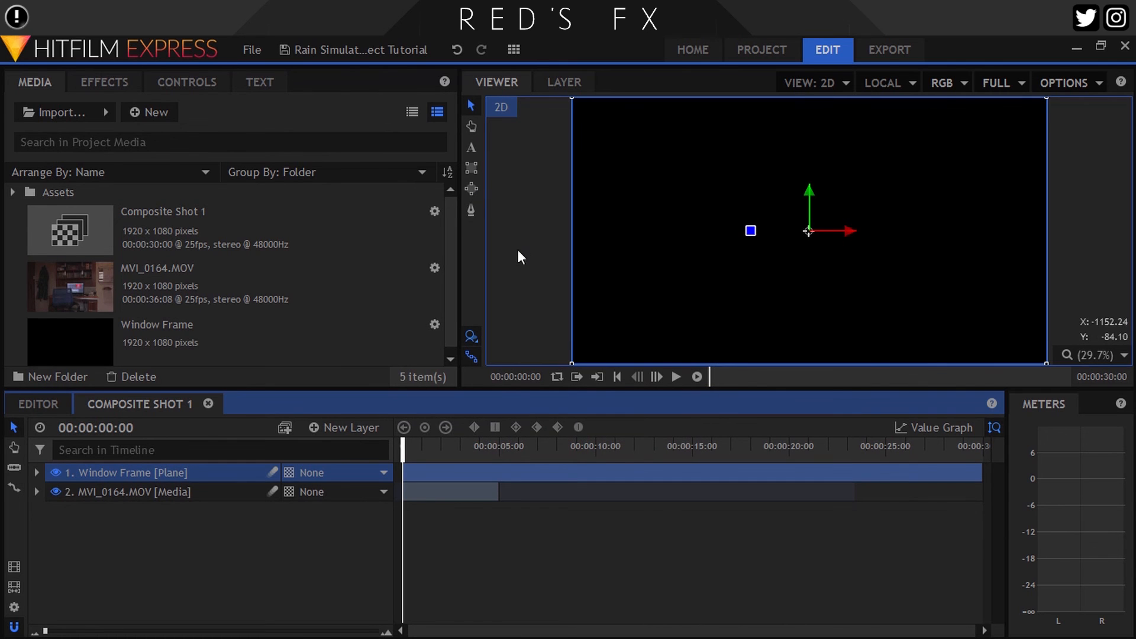
Step: Draw a large rectangular mask over the middle of the Window Frame plane and invert it so only side borders remain
{"action": "left_click", "coordinate": [472, 168]}
{"action": "scroll", "coordinate": [658, 184], "scroll_direction": "down", "scroll_amount": 2}
{"action": "left_click_drag", "start_coordinate": [620, 115], "coordinate": [898, 353]}
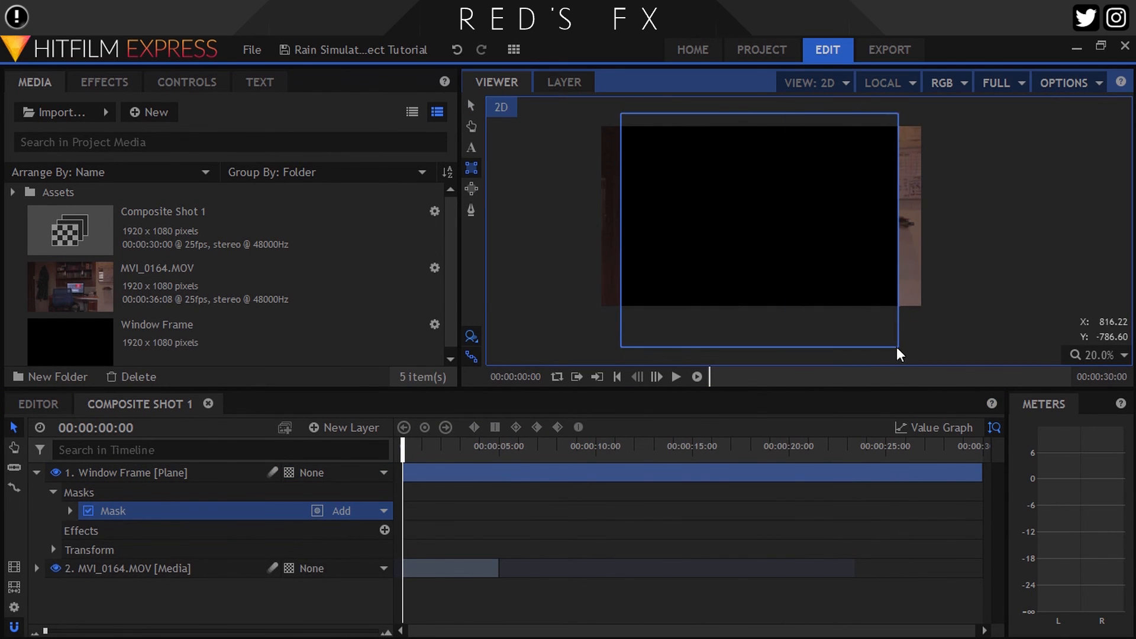
{"action": "left_click", "coordinate": [176, 89]}
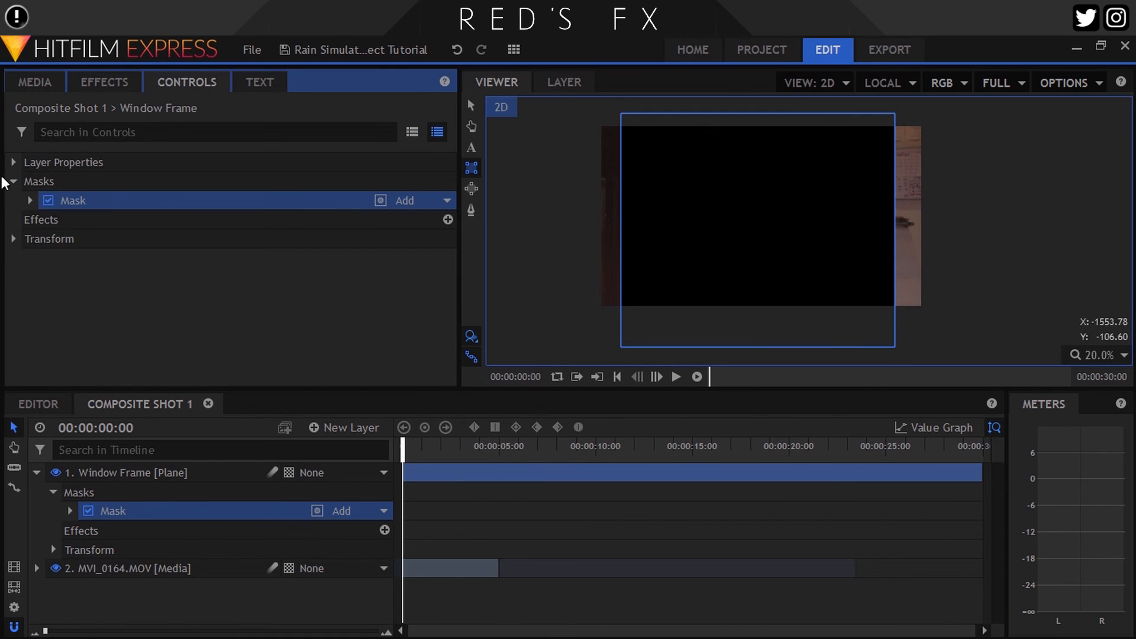
{"action": "left_click", "coordinate": [29, 201]}
{"action": "left_click", "coordinate": [449, 220]}
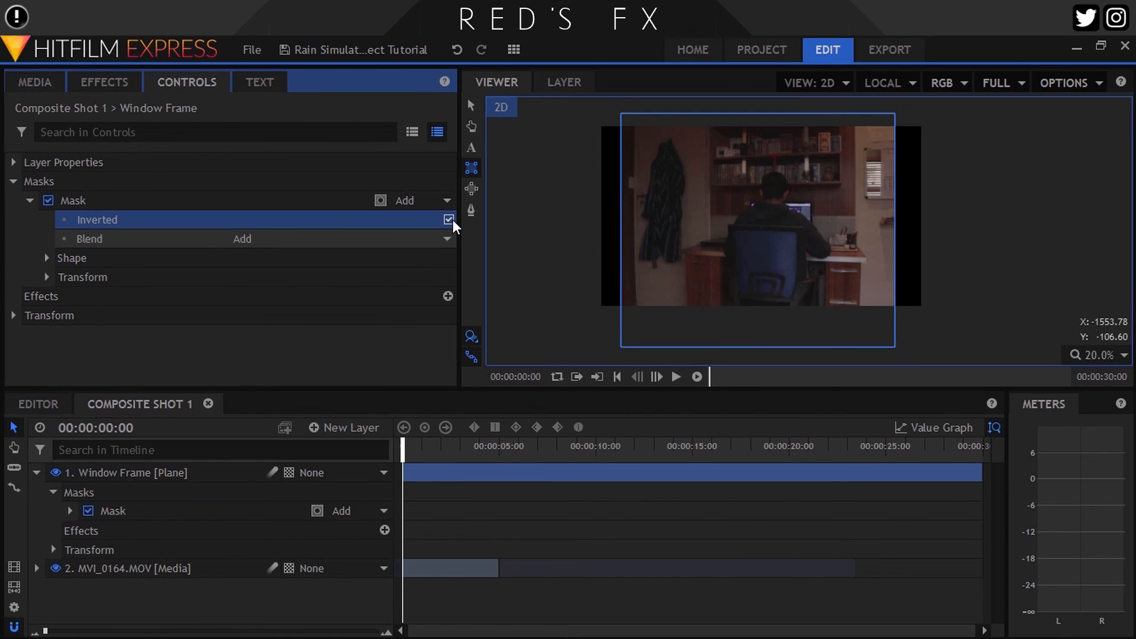
{"action": "left_click", "coordinate": [472, 106]}
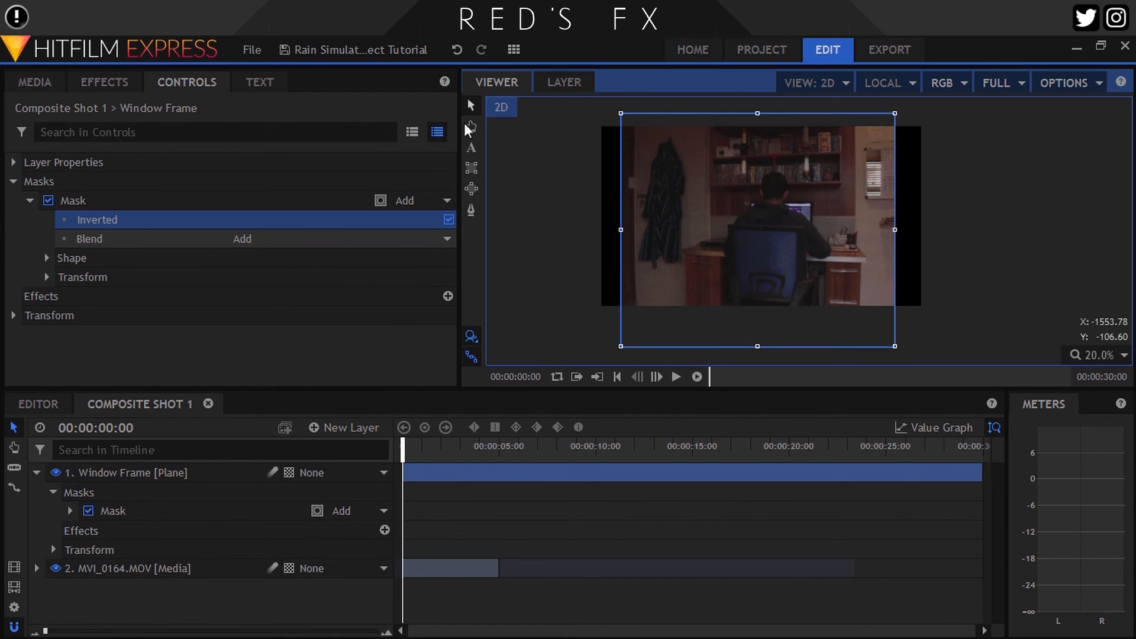
Step: Transform the Window Frame plane to a scale of 108% and a horizontal position of 20
{"action": "left_click", "coordinate": [32, 317]}
{"action": "left_click_drag", "start_coordinate": [404, 372], "coordinate": [415, 336]}
{"action": "key", "text": "ctrl+z"}
{"action": "scroll", "coordinate": [403, 367], "scroll_direction": "down", "scroll_amount": 3}
{"action": "left_click_drag", "start_coordinate": [404, 317], "coordinate": [422, 317]}
{"action": "scroll", "coordinate": [130, 180], "scroll_direction": "up", "scroll_amount": 3}
Step: Find the Lens Blur effect and apply it to the Window Frame layer
{"action": "left_click", "coordinate": [105, 82]}
{"action": "left_click", "coordinate": [91, 111]}
{"action": "type", "text": "lend"}
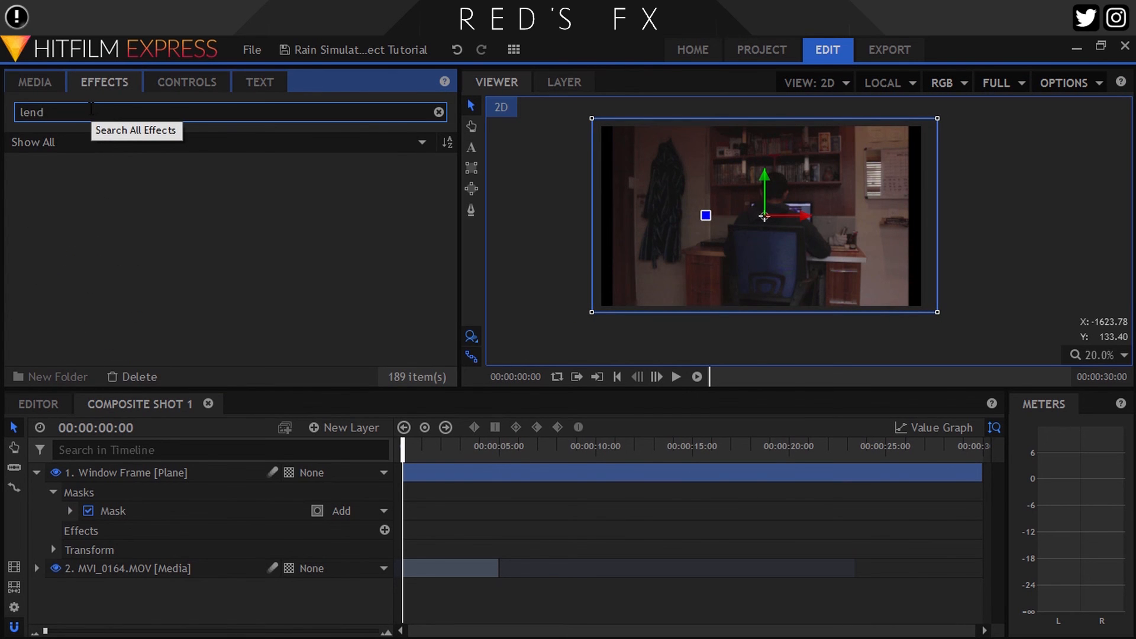
{"action": "left_click_drag", "start_coordinate": [108, 182], "coordinate": [157, 472]}
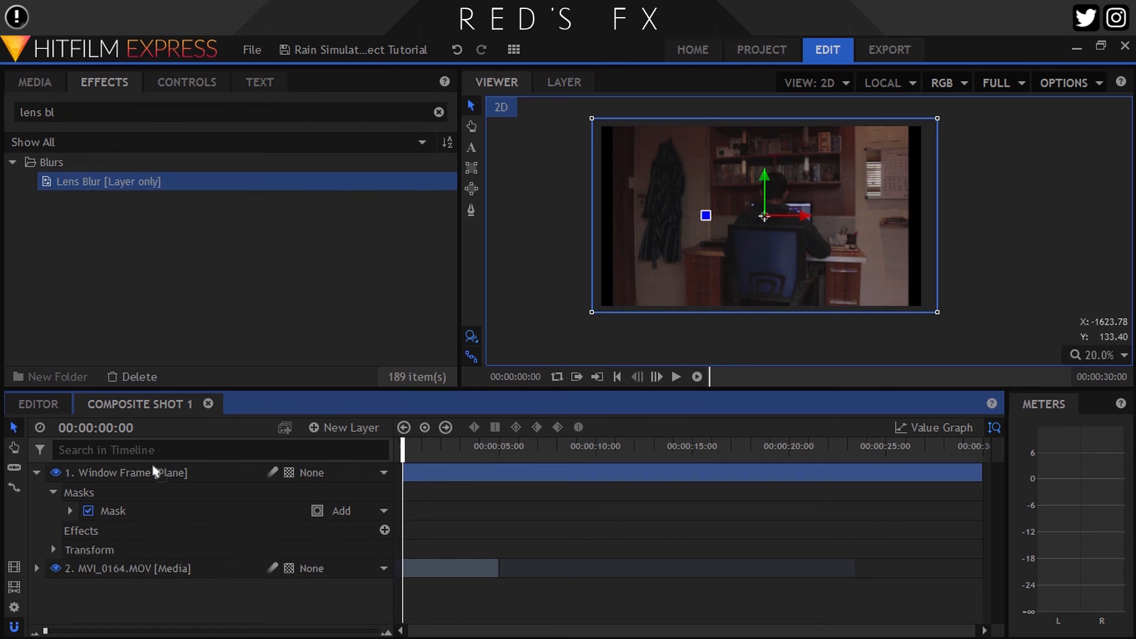
Step: Lower the Lens Blur radius on the Window Frame layer and compare the frame's edge with the effect off and on
{"action": "left_click", "coordinate": [179, 83]}
{"action": "left_click", "coordinate": [29, 315]}
{"action": "scroll", "coordinate": [389, 316], "scroll_direction": "down", "scroll_amount": 2}
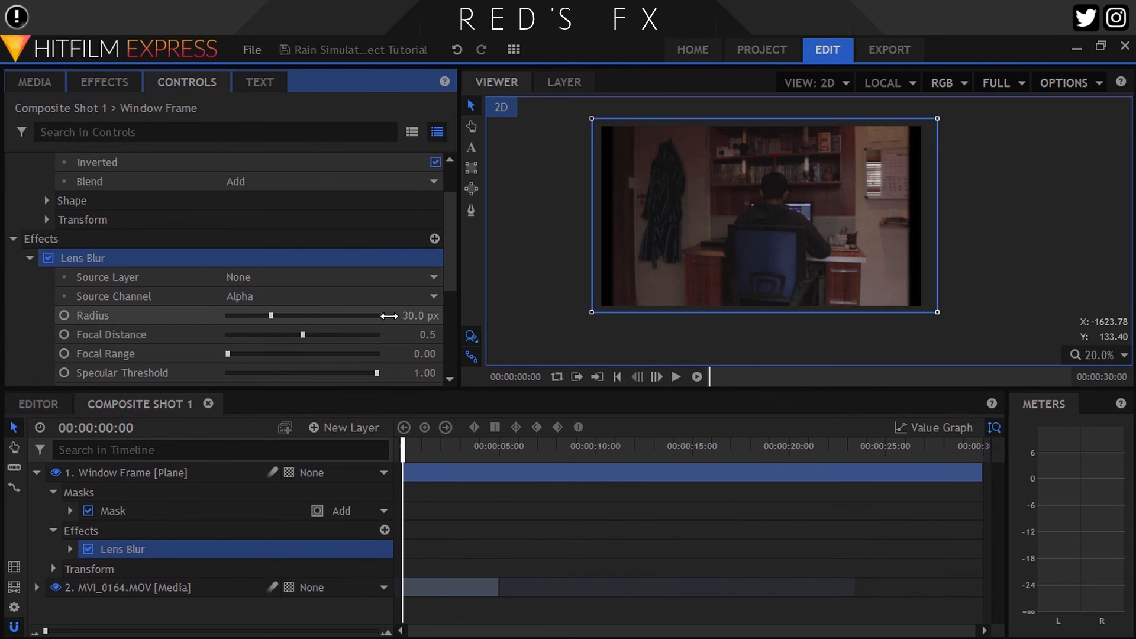
{"action": "key", "text": "Return"}
{"action": "scroll", "coordinate": [535, 246], "scroll_direction": "up", "scroll_amount": 5}
{"action": "left_click", "coordinate": [49, 259]}
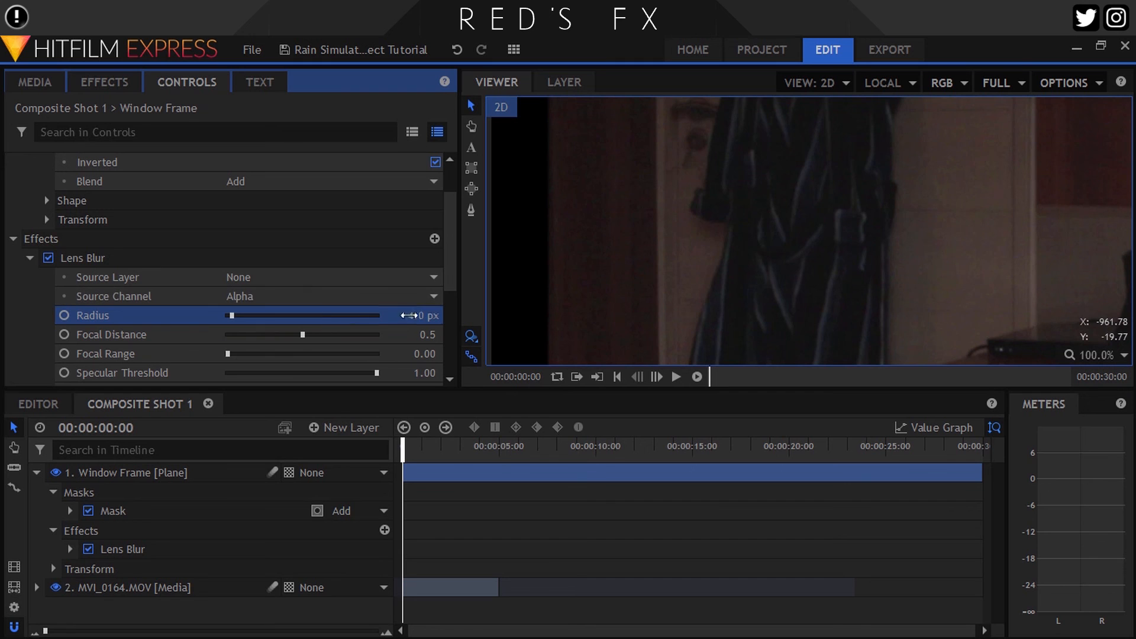
{"action": "left_click", "coordinate": [29, 258]}
{"action": "left_click", "coordinate": [13, 181]}
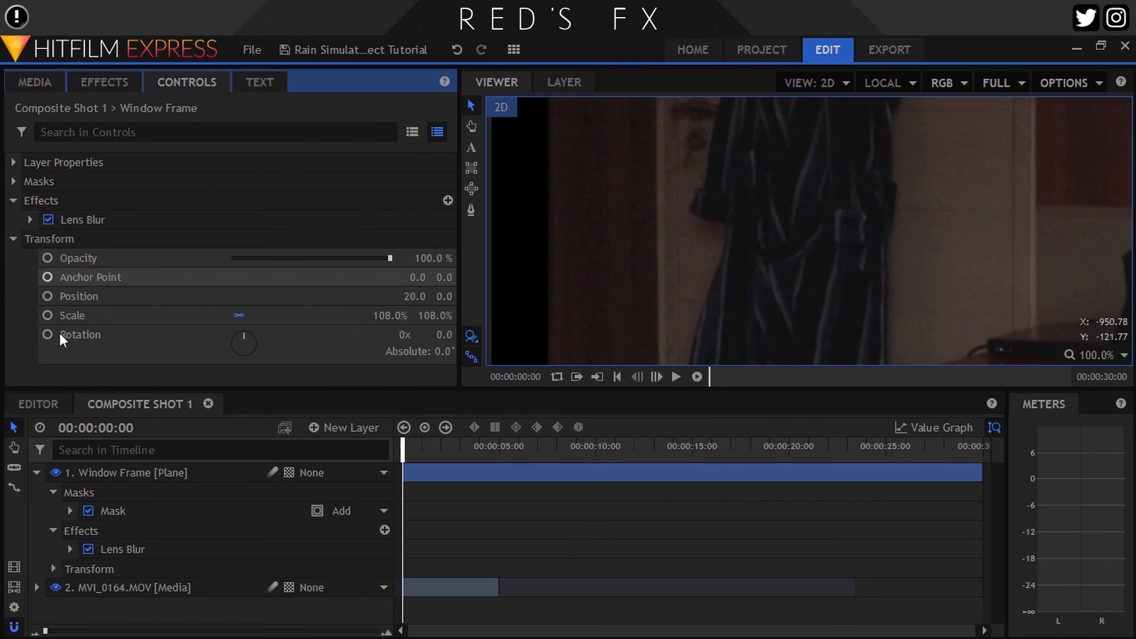
Step: Fit the composite in the viewer and add Dirty Glass Texture.jpg from the Assets folder above the Window Frame layer
{"action": "left_click", "coordinate": [56, 83]}
{"action": "double_click", "coordinate": [29, 191]}
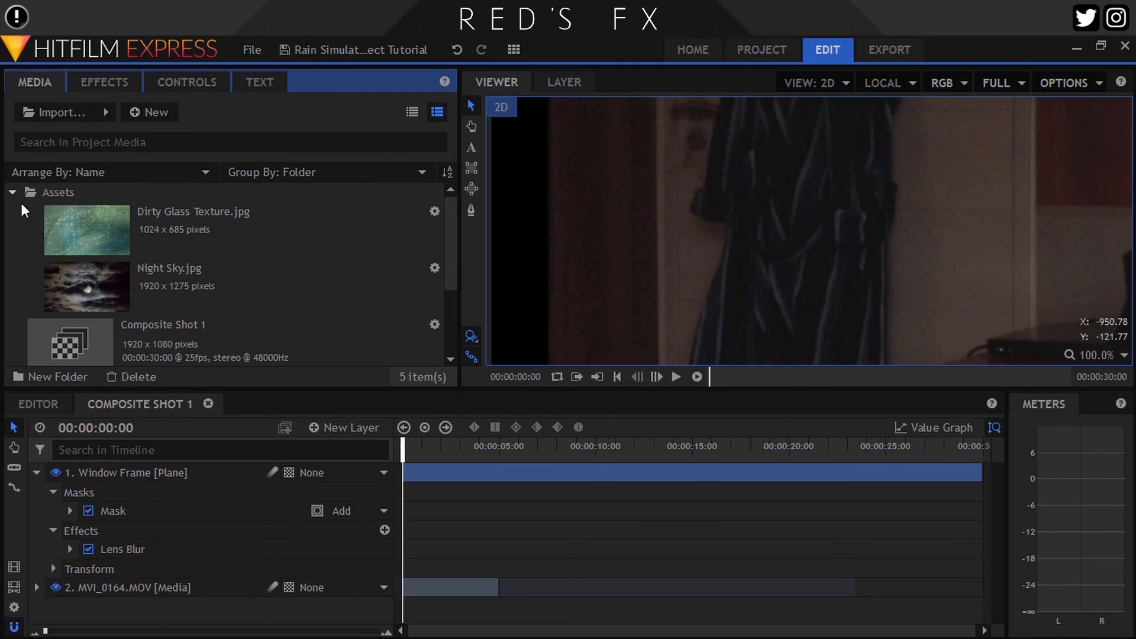
{"action": "left_click", "coordinate": [86, 233]}
{"action": "scroll", "coordinate": [878, 207], "scroll_direction": "down", "scroll_amount": 4}
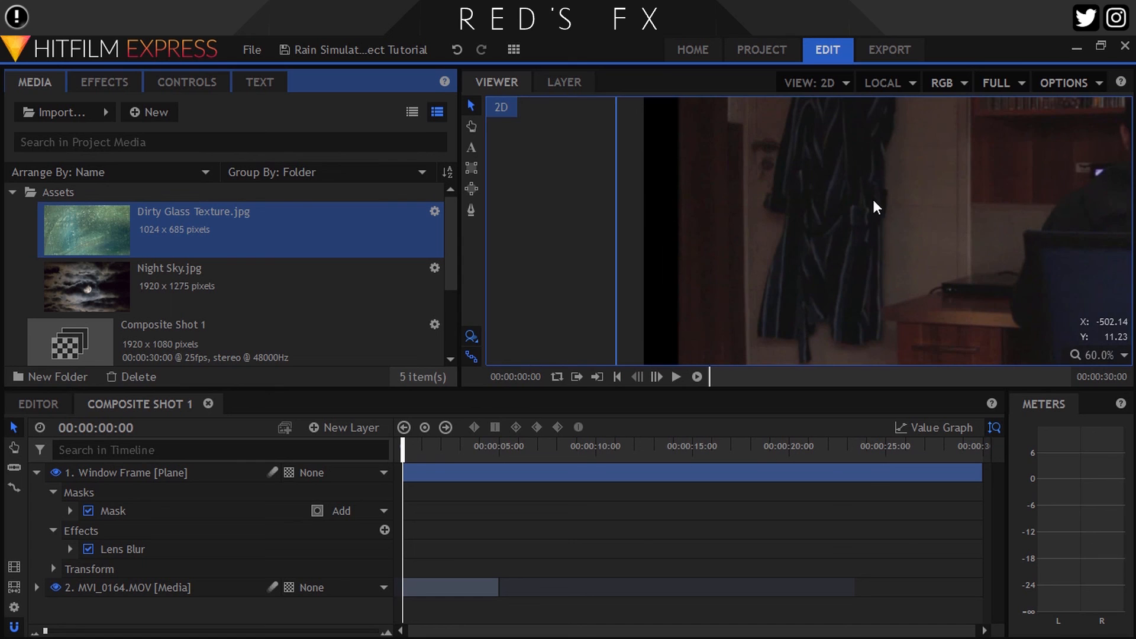
{"action": "left_click", "coordinate": [1102, 354]}
{"action": "left_click", "coordinate": [1077, 548]}
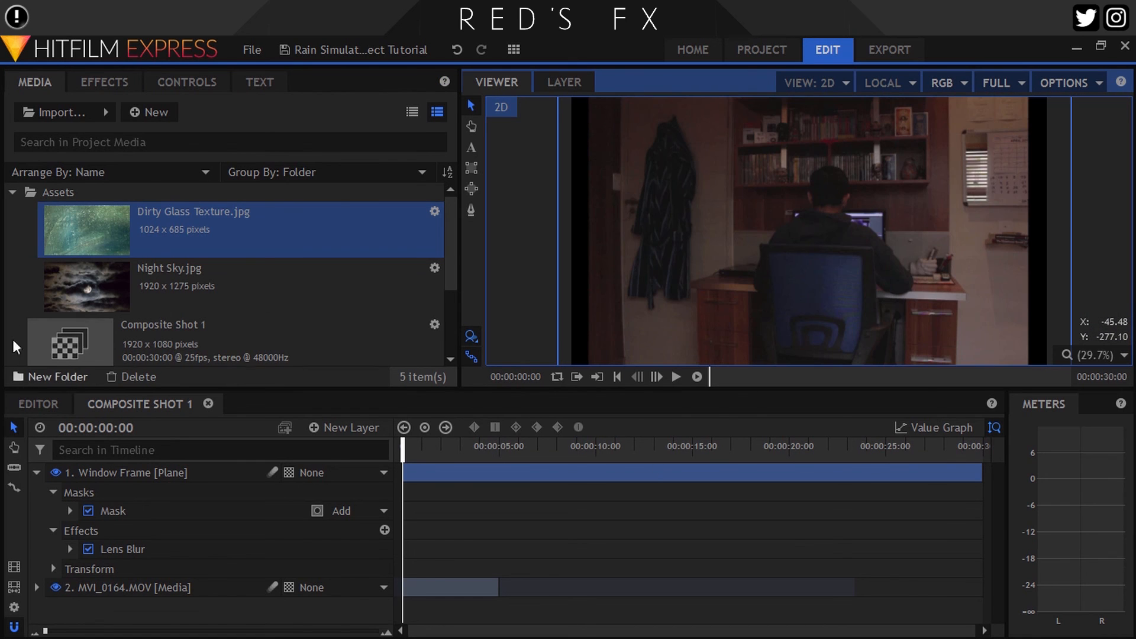
{"action": "left_click_drag", "start_coordinate": [84, 235], "coordinate": [144, 473]}
{"action": "left_click", "coordinate": [37, 491]}
Step: Scale the Dirty Glass Texture layer to 214% and position it at -26, -93 so it covers the frame
{"action": "left_click", "coordinate": [158, 80]}
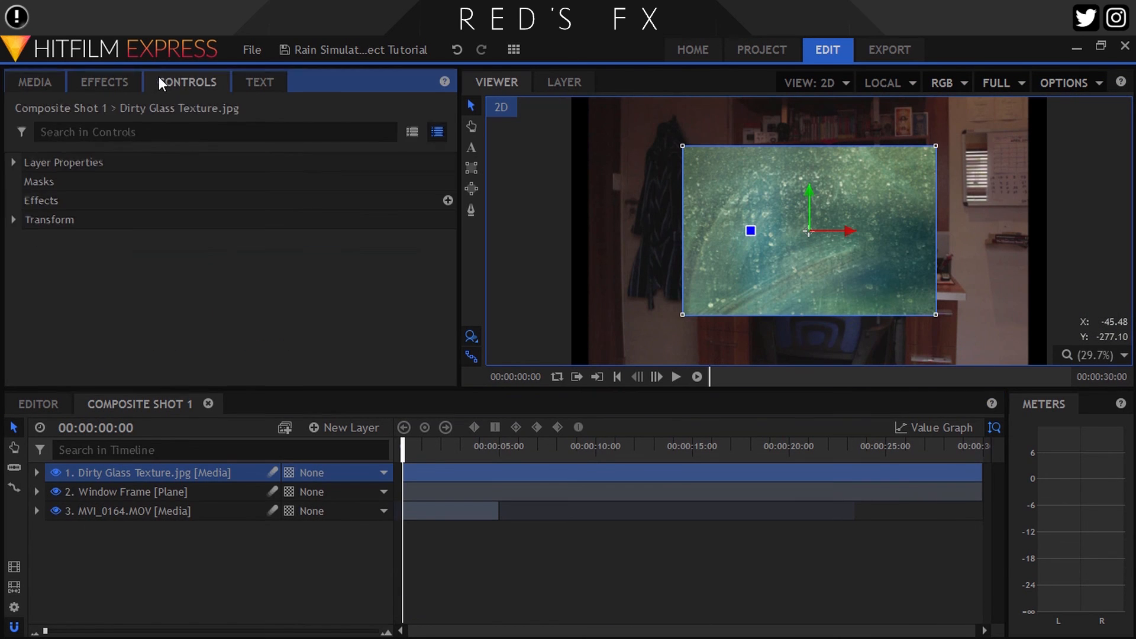
{"action": "left_click", "coordinate": [38, 221]}
{"action": "mouse_move", "coordinate": [426, 288]}
{"action": "left_mouse_down"}
{"action": "mouse_move", "coordinate": [494, 288]}
{"action": "mouse_move", "coordinate": [400, 277]}
{"action": "mouse_move", "coordinate": [451, 279]}
{"action": "mouse_move", "coordinate": [417, 278]}
{"action": "left_mouse_up"}
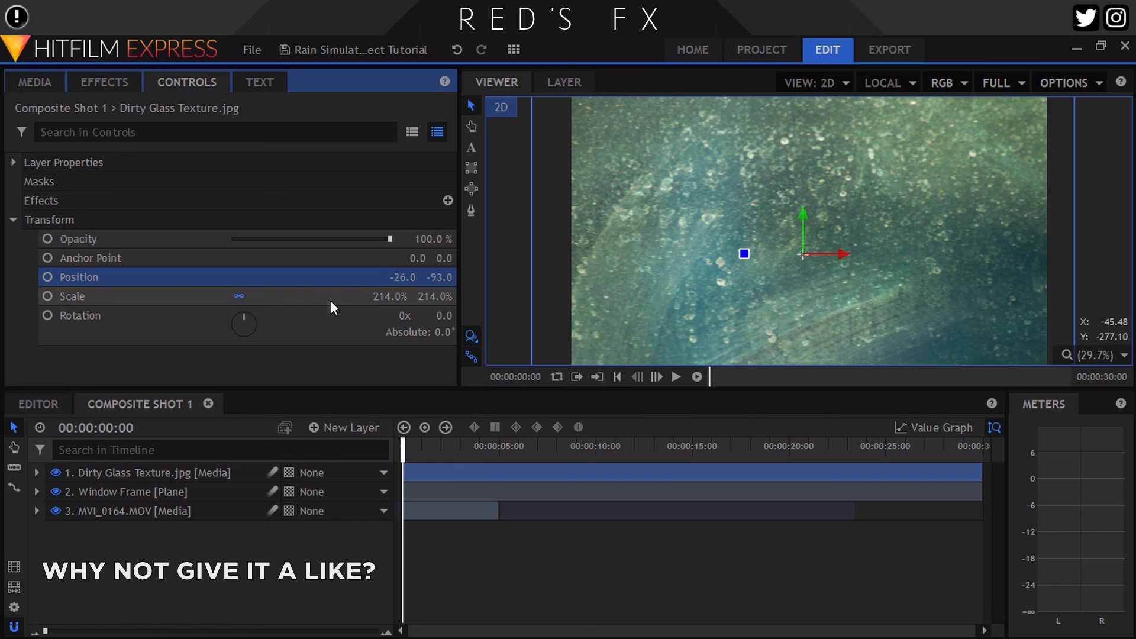
Step: Blend the Dirty Glass Texture layer with Overlay and lower its opacity, first to 5% and finally to 8%
{"action": "left_click", "coordinate": [129, 477]}
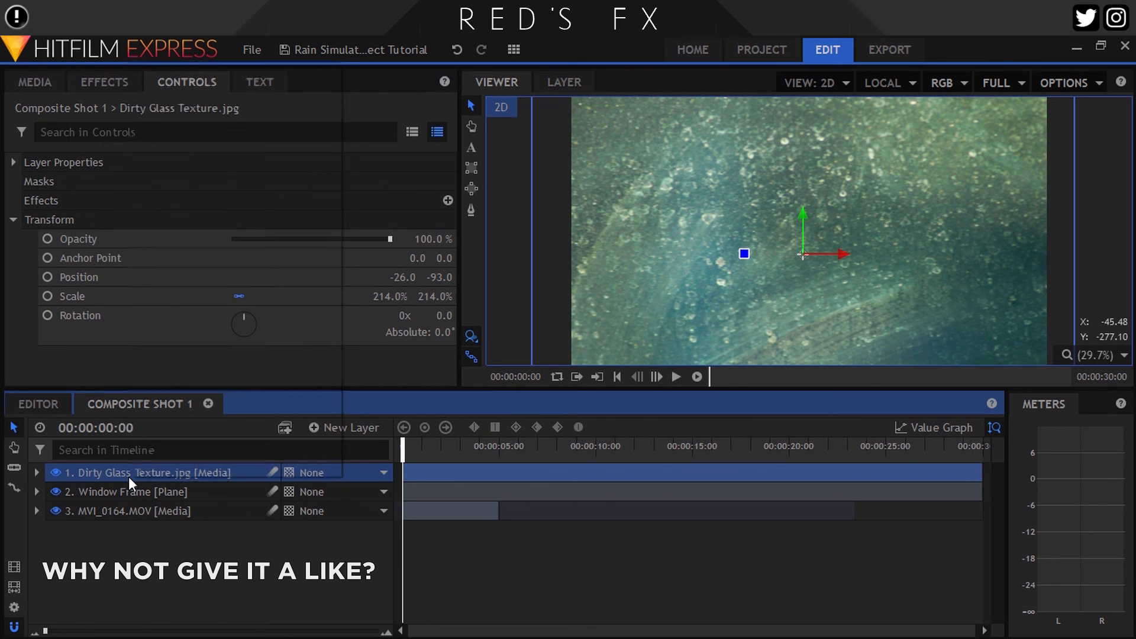
{"action": "right_click", "coordinate": [129, 477]}
{"action": "mouse_move", "coordinate": [302, 79]}
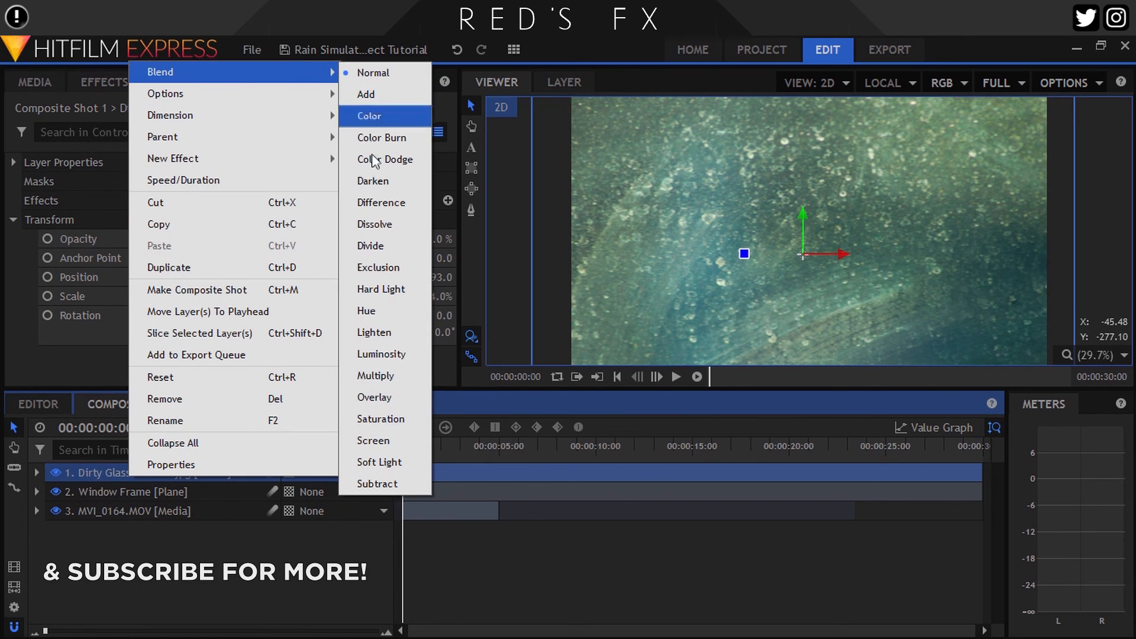
{"action": "left_click", "coordinate": [388, 399]}
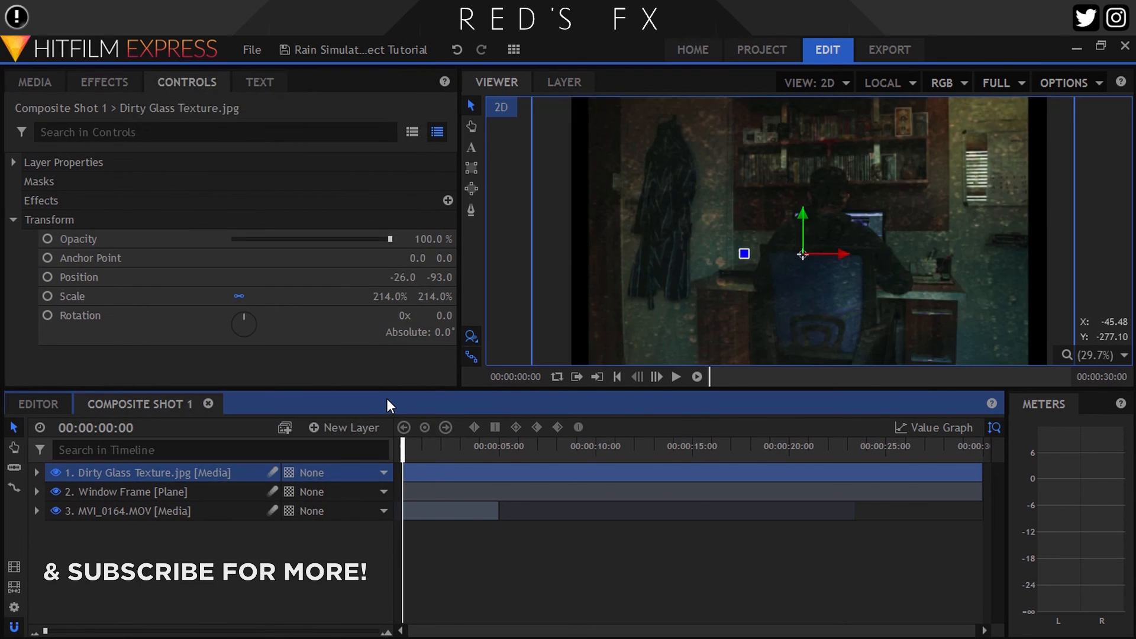
{"action": "left_click", "coordinate": [438, 238]}
{"action": "type", "text": "5"}
{"action": "key", "text": "Return"}
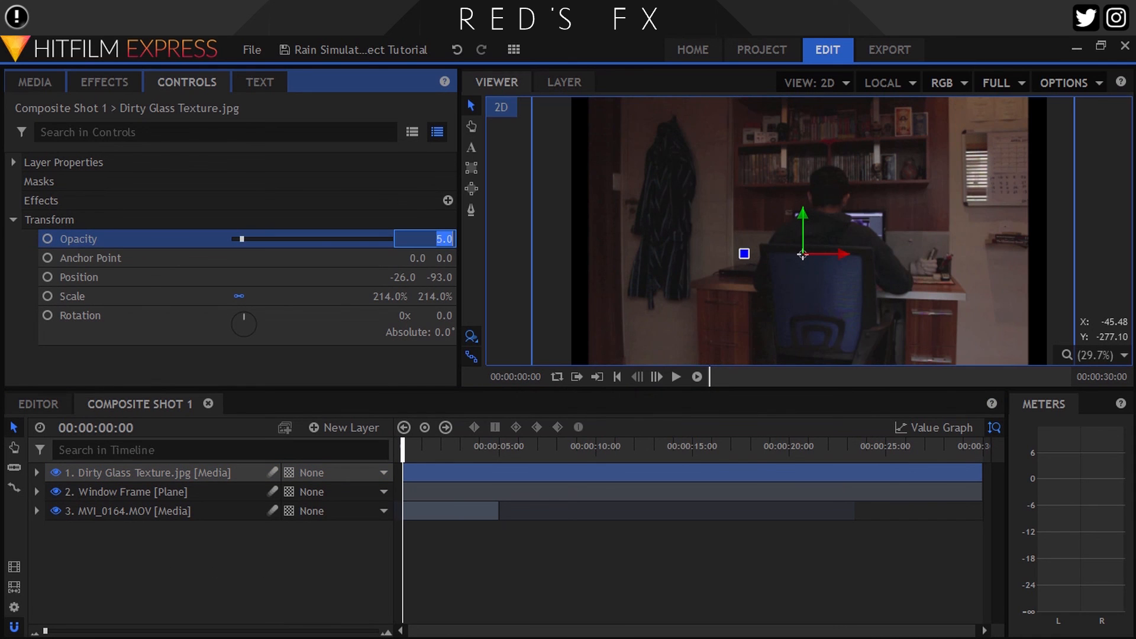
Step: Move the Dirty Glass Texture layer below Window Frame and add a grade layer directly beneath the Window Frame plane
{"action": "left_click_drag", "start_coordinate": [121, 474], "coordinate": [130, 505]}
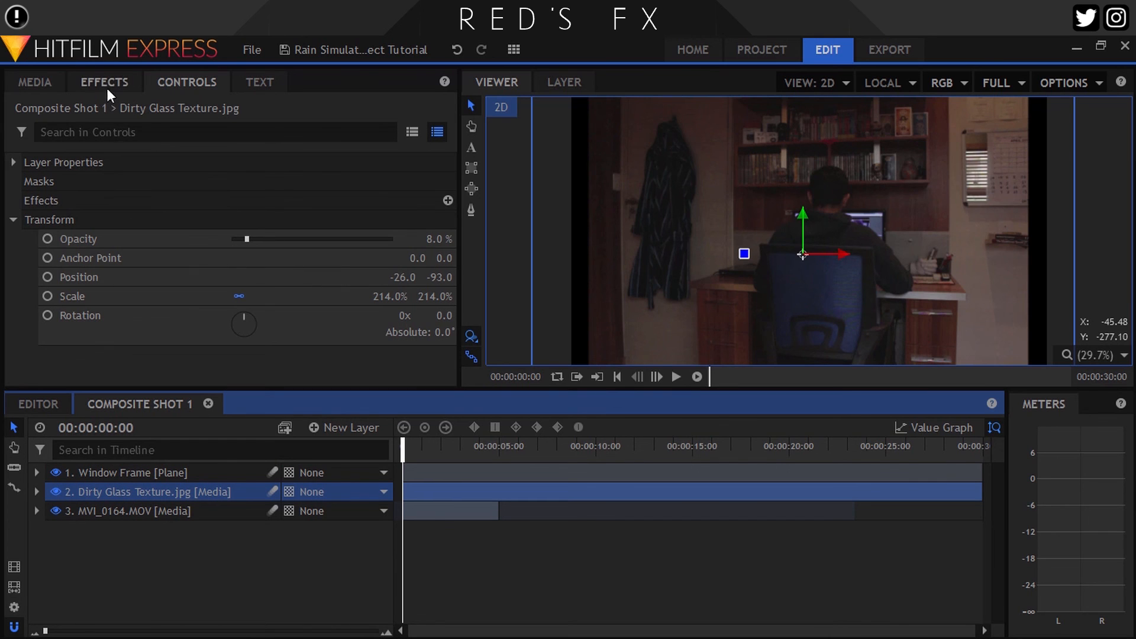
{"action": "left_click", "coordinate": [355, 419]}
{"action": "left_click", "coordinate": [338, 492]}
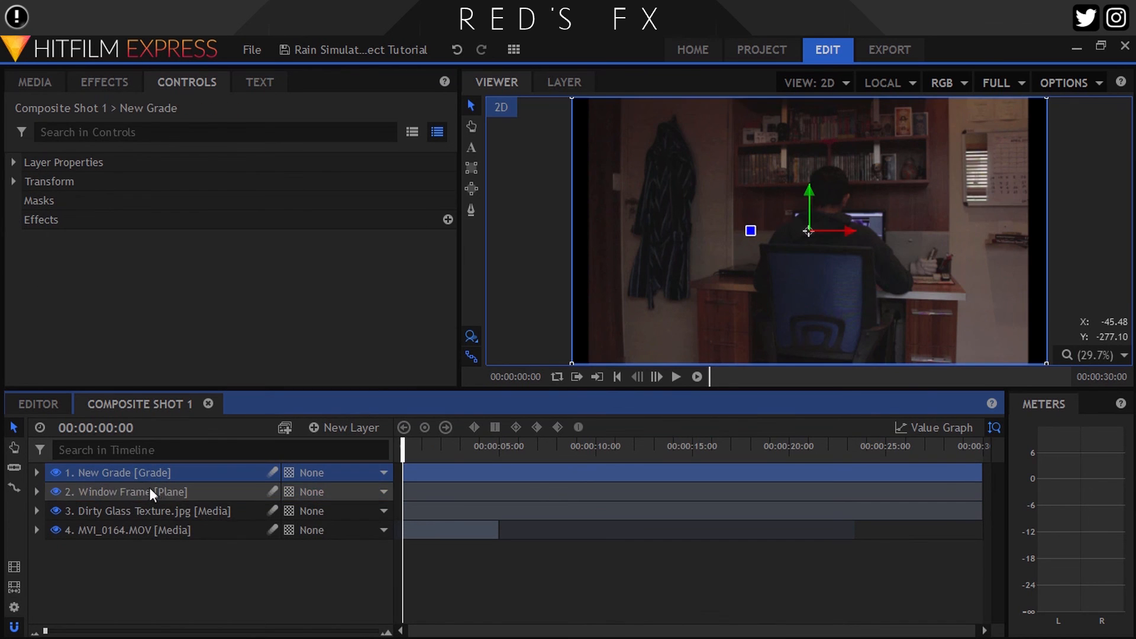
{"action": "left_click_drag", "start_coordinate": [138, 491], "coordinate": [133, 493]}
Step: Search the effects for "rain" and apply Rain On Glass to the New Grade layer
{"action": "left_click", "coordinate": [104, 82]}
{"action": "left_click", "coordinate": [93, 117]}
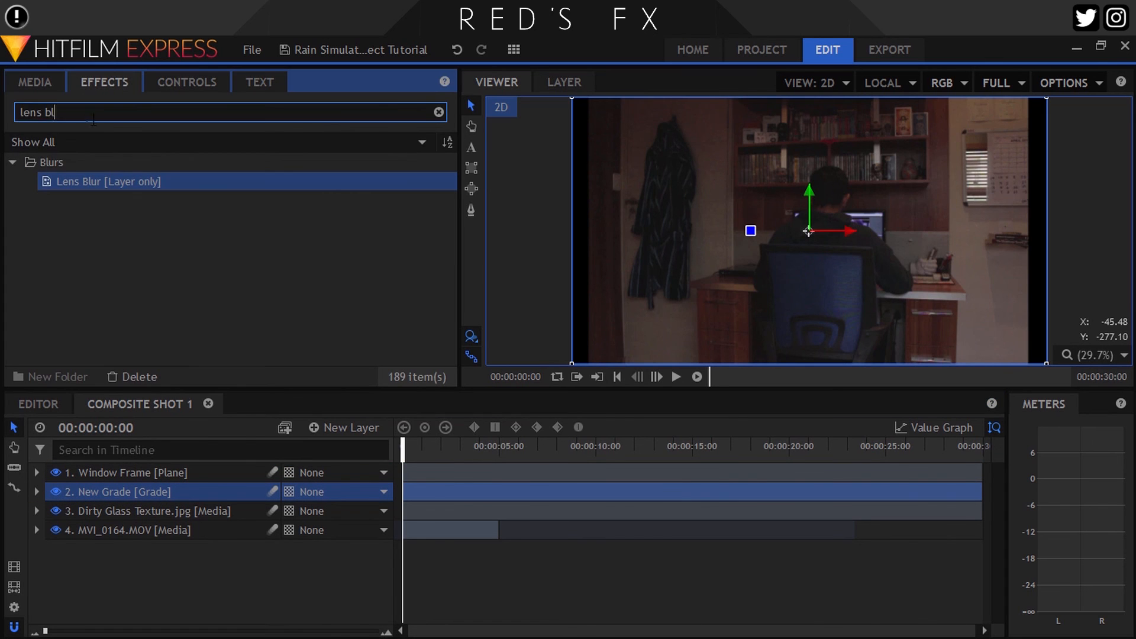
{"action": "type", "text": "rain"}
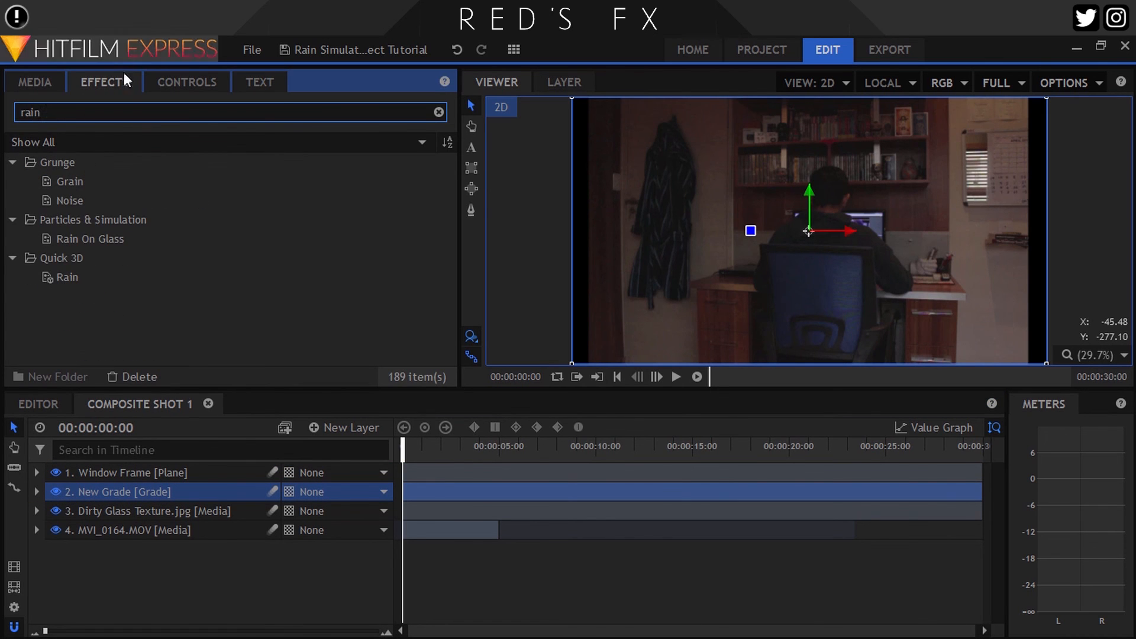
{"action": "left_click_drag", "start_coordinate": [115, 417], "coordinate": [141, 500]}
Step: Preview the composite at 00:00:03:14 and set Rain On Glass to 41 drops per second
{"action": "left_click", "coordinate": [175, 87]}
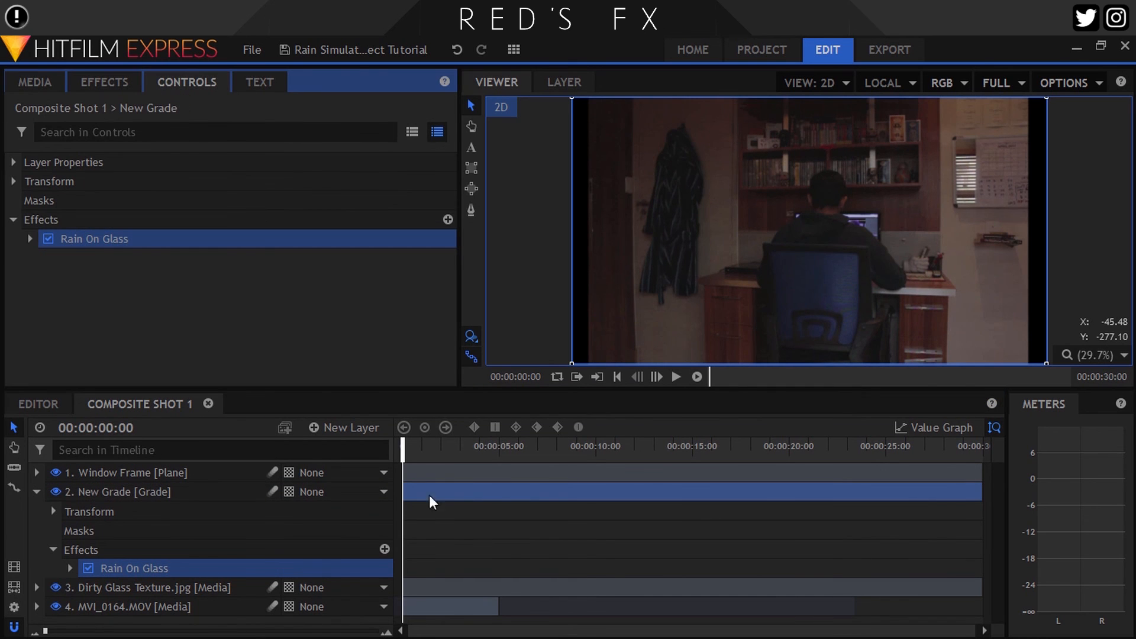
{"action": "left_click", "coordinate": [471, 451]}
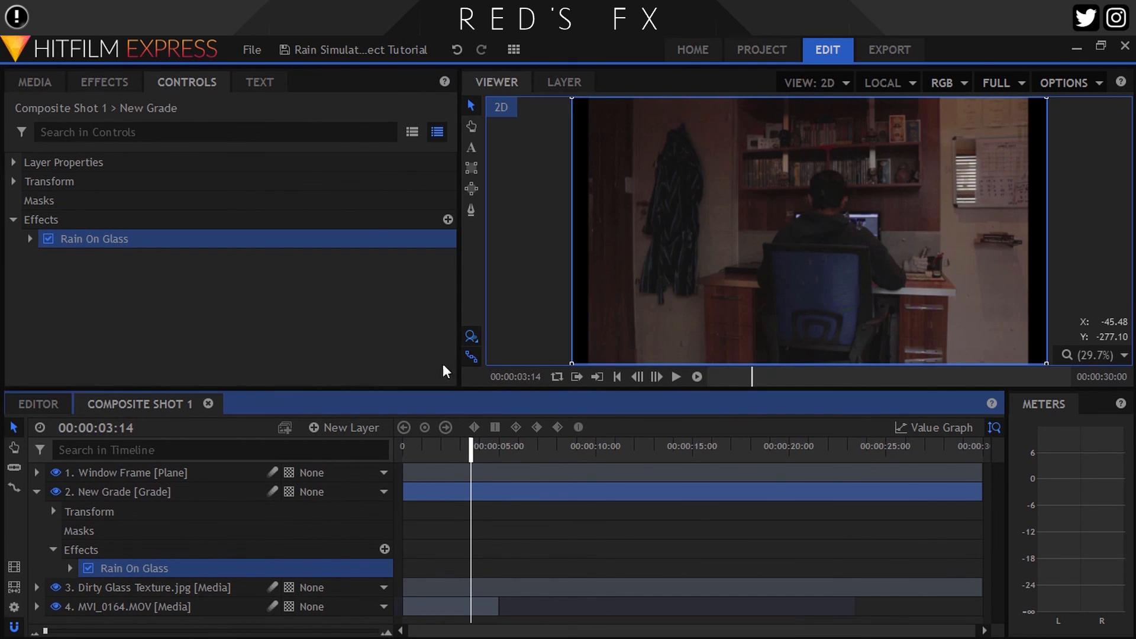
{"action": "left_click", "coordinate": [30, 239]}
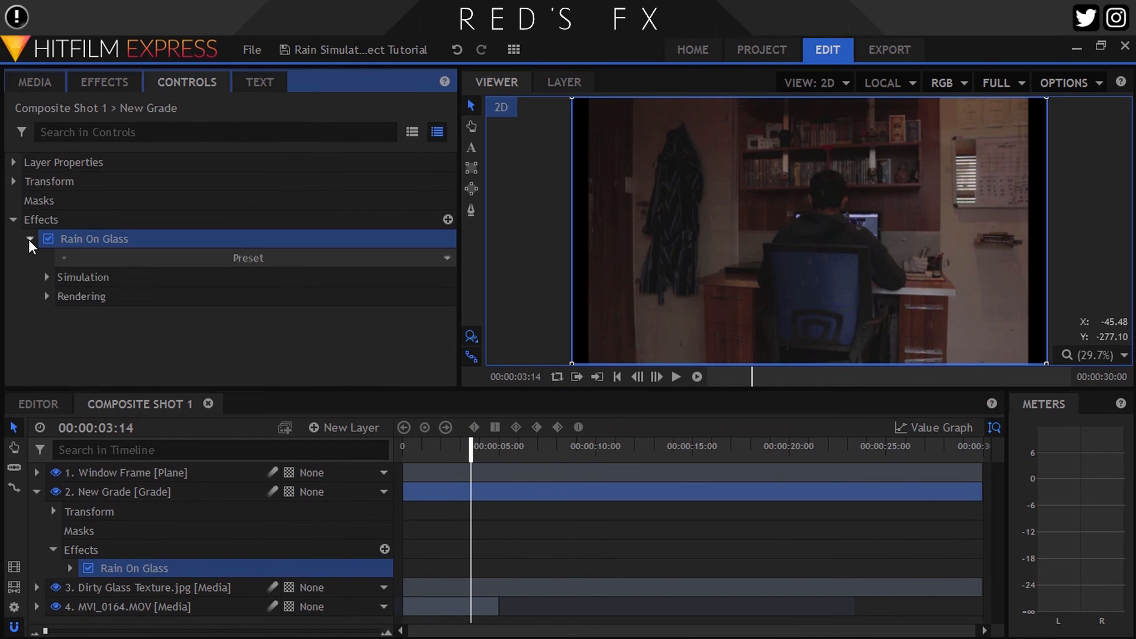
{"action": "left_click", "coordinate": [46, 295]}
{"action": "left_click", "coordinate": [47, 296]}
{"action": "left_click", "coordinate": [46, 277]}
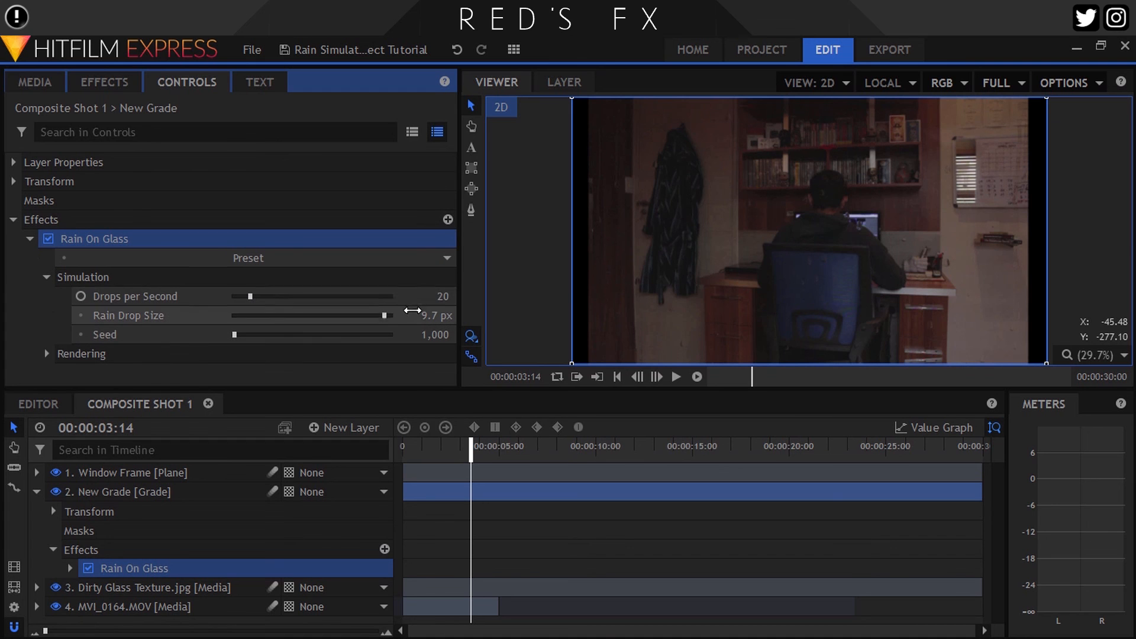
{"action": "left_click_drag", "start_coordinate": [439, 297], "coordinate": [442, 297]}
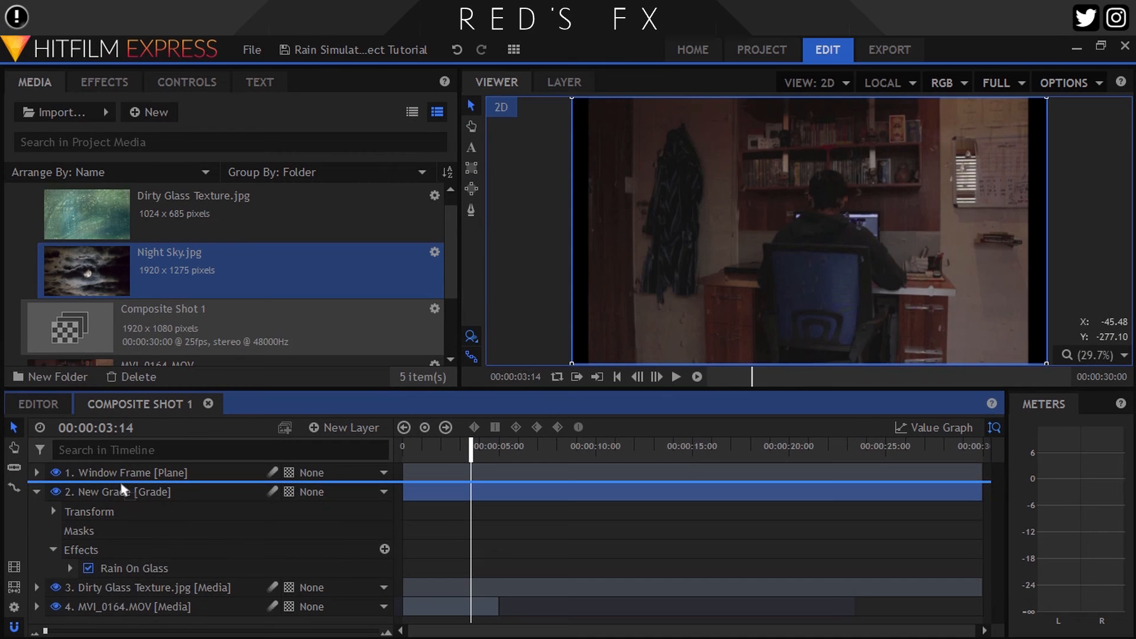
Step: Add Night Sky.jpg between the Window Frame and New Grade layers and hide the image layer
{"action": "left_click_drag", "start_coordinate": [66, 489], "coordinate": [66, 492]}
{"action": "left_click", "coordinate": [56, 491]}
{"action": "left_click", "coordinate": [187, 82]}
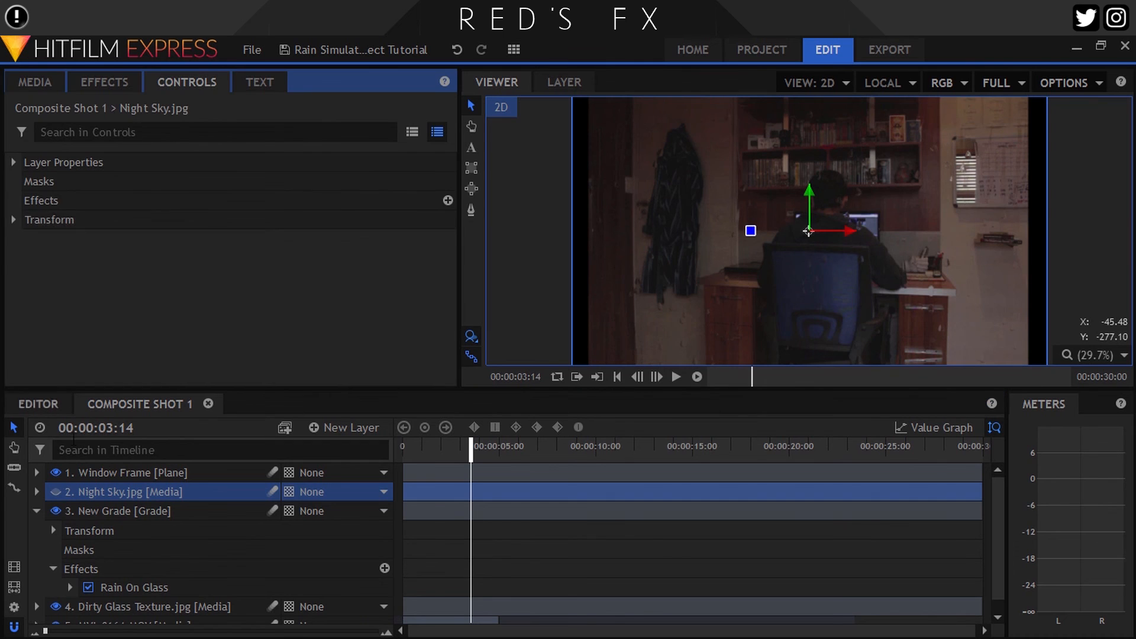
Step: Set the Rain On Glass environment map source to the Night Sky.jpg layer and its amount to 0.89
{"action": "left_click", "coordinate": [112, 511]}
{"action": "scroll", "coordinate": [211, 320], "scroll_direction": "down", "scroll_amount": 3}
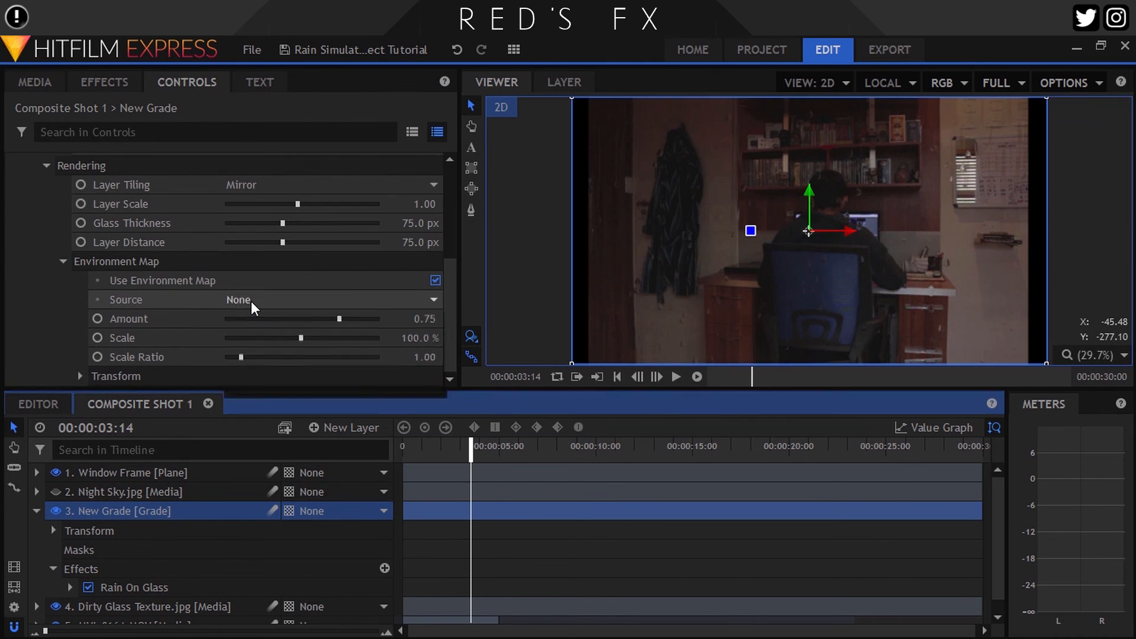
{"action": "left_click", "coordinate": [251, 301]}
{"action": "left_click", "coordinate": [248, 349]}
{"action": "left_click_drag", "start_coordinate": [339, 318], "coordinate": [290, 338]}
{"action": "left_click", "coordinate": [241, 357]}
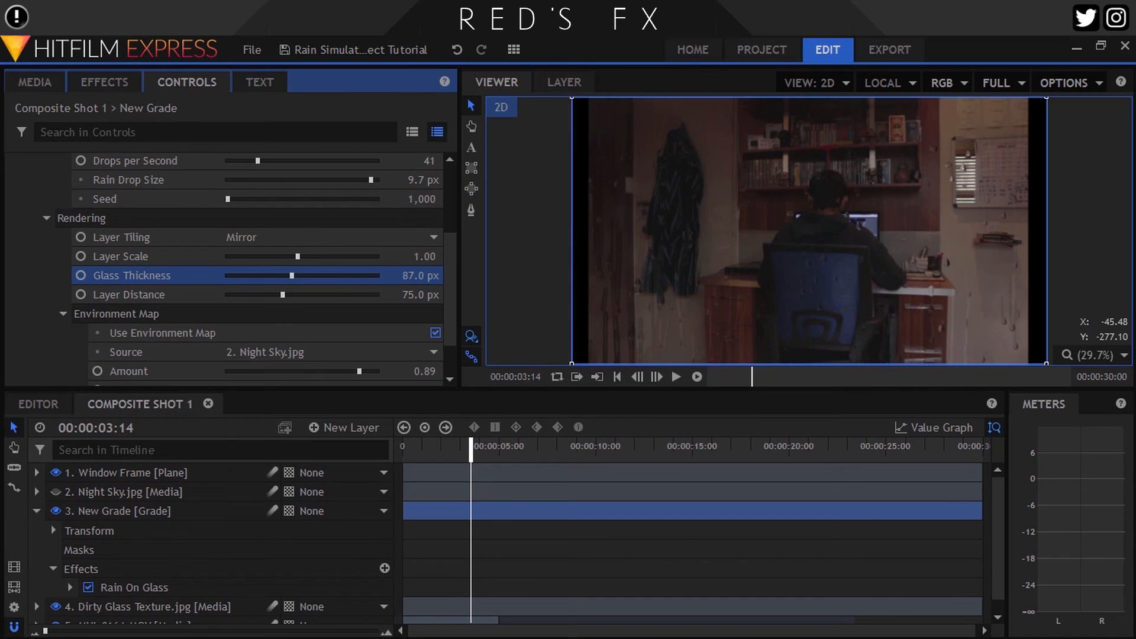
Step: Set the Rain On Glass rendering to 157 px glass thickness, 24 px layer distance and 1.15 layer scale
{"action": "left_click_drag", "start_coordinate": [292, 275], "coordinate": [377, 275]}
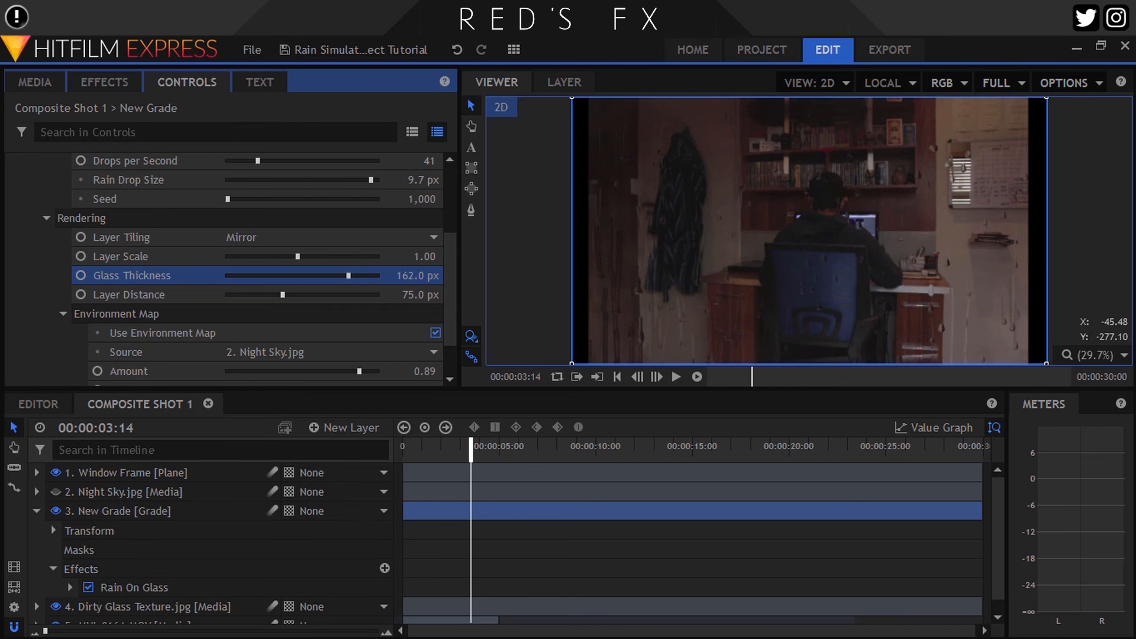
{"action": "left_click_drag", "start_coordinate": [283, 295], "coordinate": [286, 295]}
{"action": "left_click_drag", "start_coordinate": [441, 295], "coordinate": [407, 295]}
{"action": "left_click_drag", "start_coordinate": [430, 256], "coordinate": [413, 275]}
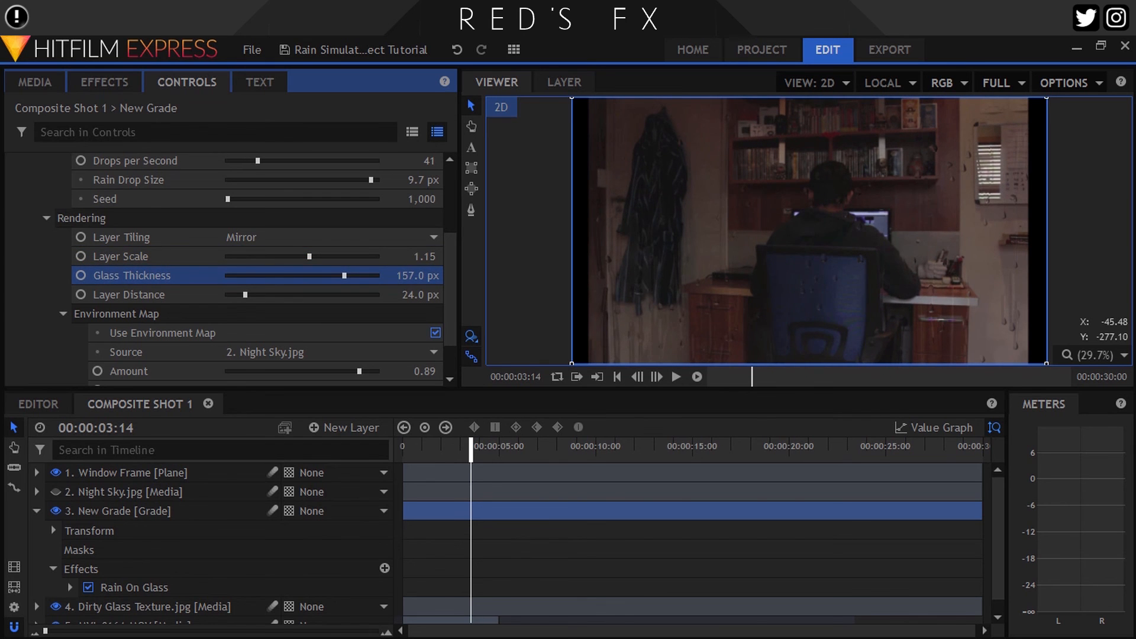
Step: Find the Lens Blur effect and apply it to the MVI_0164.MOV layer
{"action": "scroll", "coordinate": [128, 223], "scroll_direction": "up", "scroll_amount": 5}
{"action": "left_click", "coordinate": [97, 75]}
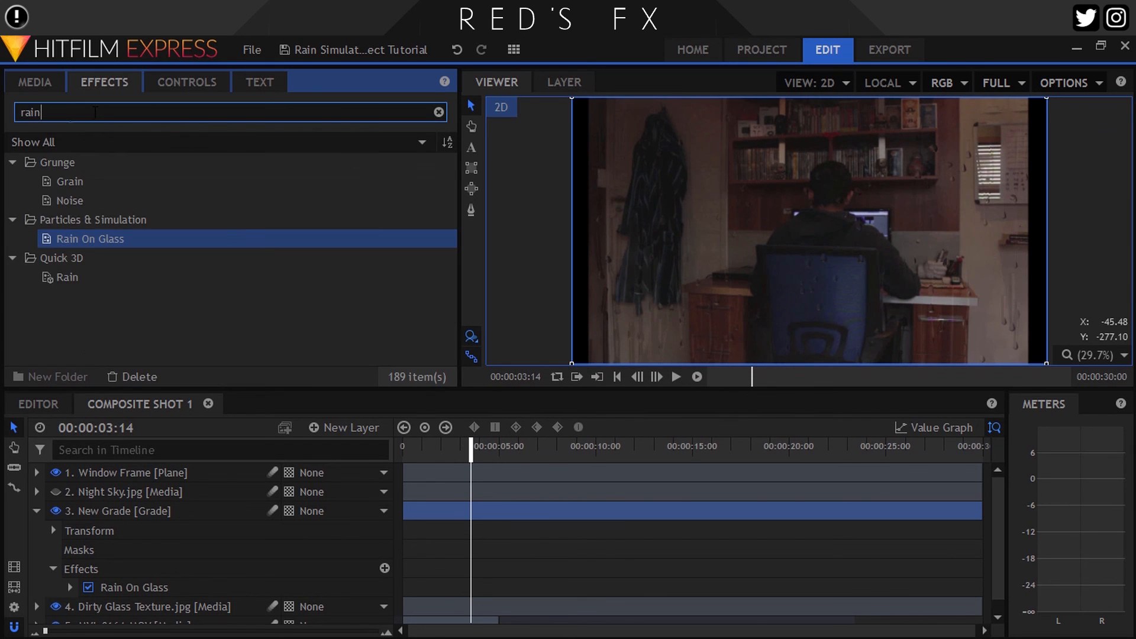
{"action": "type", "text": "lens"}
{"action": "left_click_drag", "start_coordinate": [108, 181], "coordinate": [126, 614]}
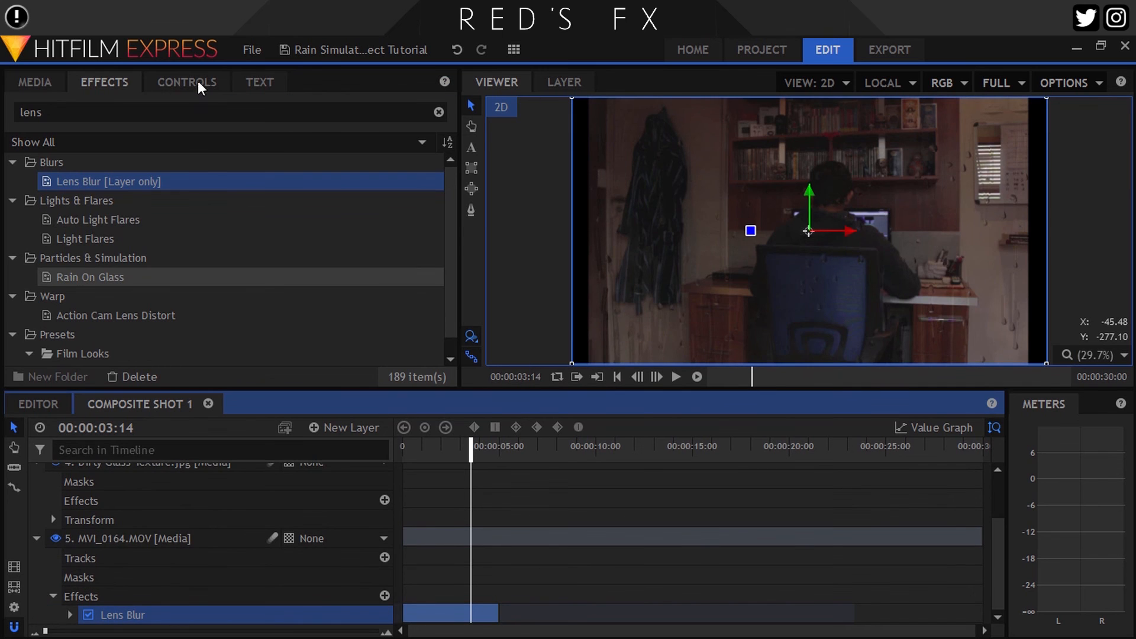
Step: Set the radius of the footage layer's Lens Blur to 3 px
{"action": "left_click", "coordinate": [187, 82]}
{"action": "left_click", "coordinate": [29, 239]}
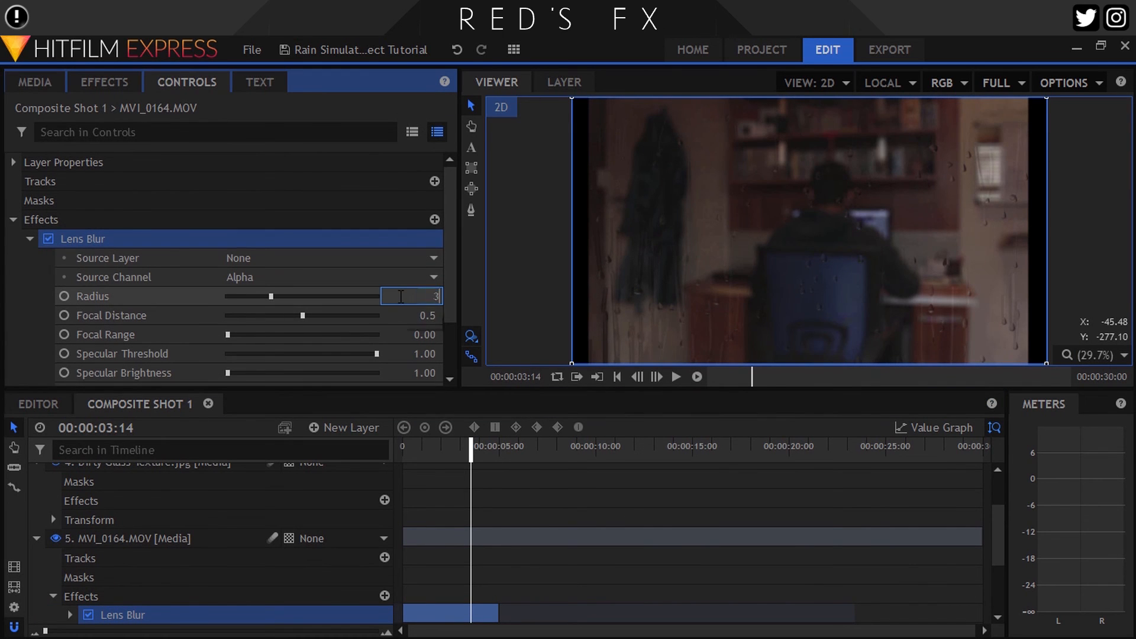
{"action": "left_click", "coordinate": [400, 297]}
{"action": "type", "text": "3"}
{"action": "key", "text": "Return"}
Step: Copy the Lens Blur effect from MVI_0164.MOV onto the New Grade layer, after Rain On Glass
{"action": "left_click", "coordinate": [107, 241]}
{"action": "key", "text": "ctrl+c"}
{"action": "scroll", "coordinate": [123, 517], "scroll_direction": "up", "scroll_amount": 3}
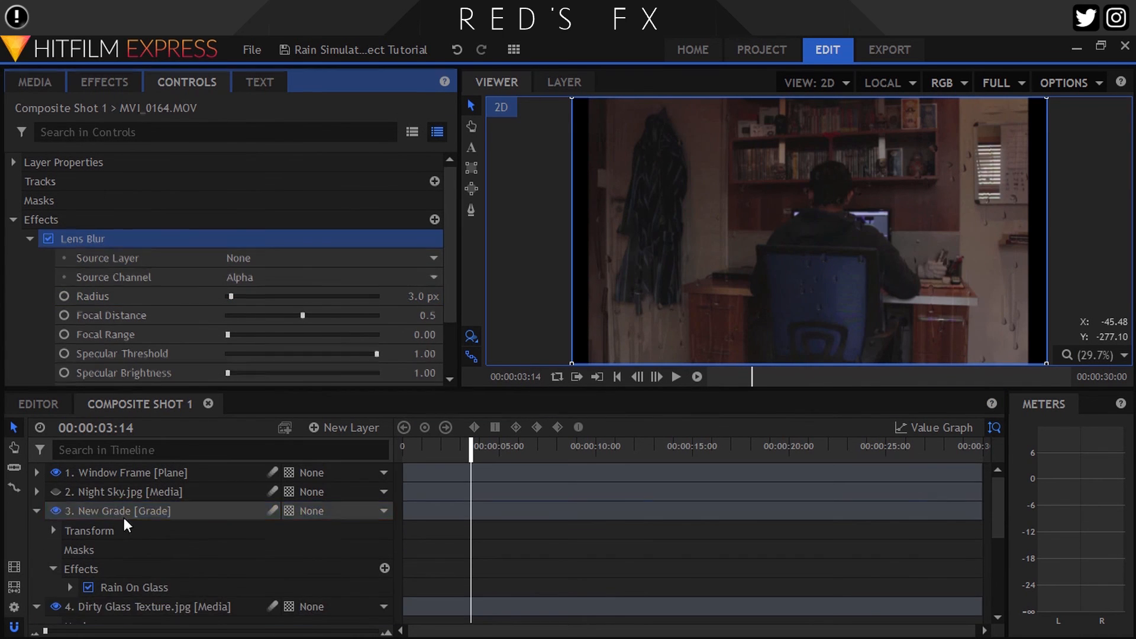
{"action": "left_click", "coordinate": [123, 516]}
{"action": "key", "text": "ctrl+v"}
{"action": "scroll", "coordinate": [855, 276], "scroll_direction": "up", "scroll_amount": 8}
{"action": "left_click", "coordinate": [49, 376]}
{"action": "left_click", "coordinate": [49, 376]}
{"action": "scroll", "coordinate": [721, 212], "scroll_direction": "up", "scroll_amount": 5}
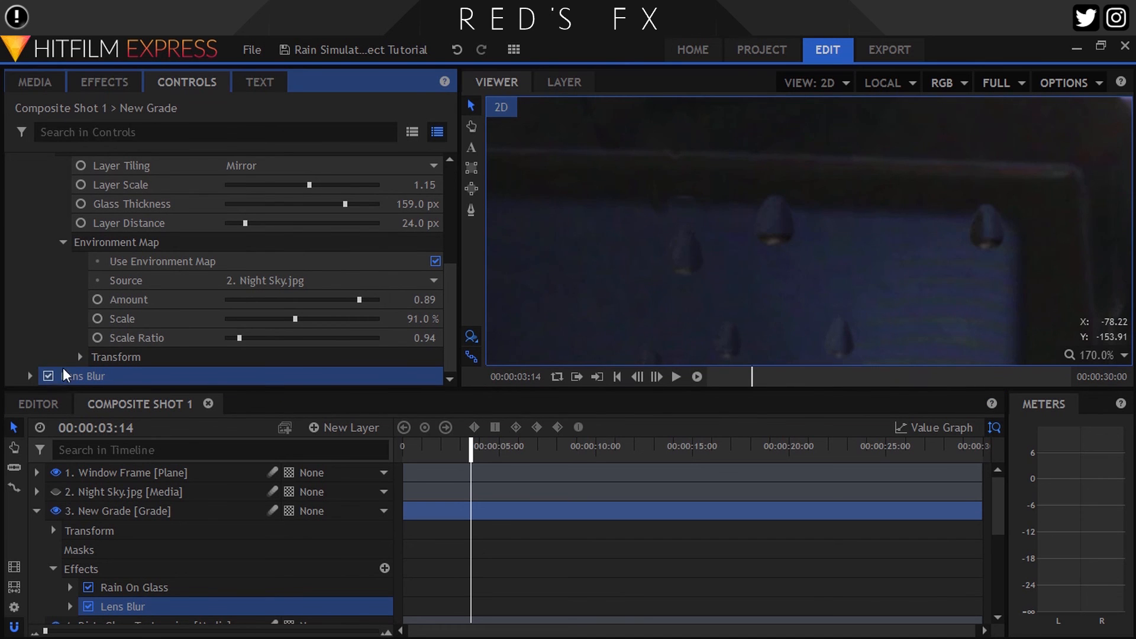
Step: Collapse New Grade's effect controls and all expanded layers in the Composite Shot 1 timeline
{"action": "scroll", "coordinate": [140, 322], "scroll_direction": "up", "scroll_amount": 10}
{"action": "left_click", "coordinate": [13, 220]}
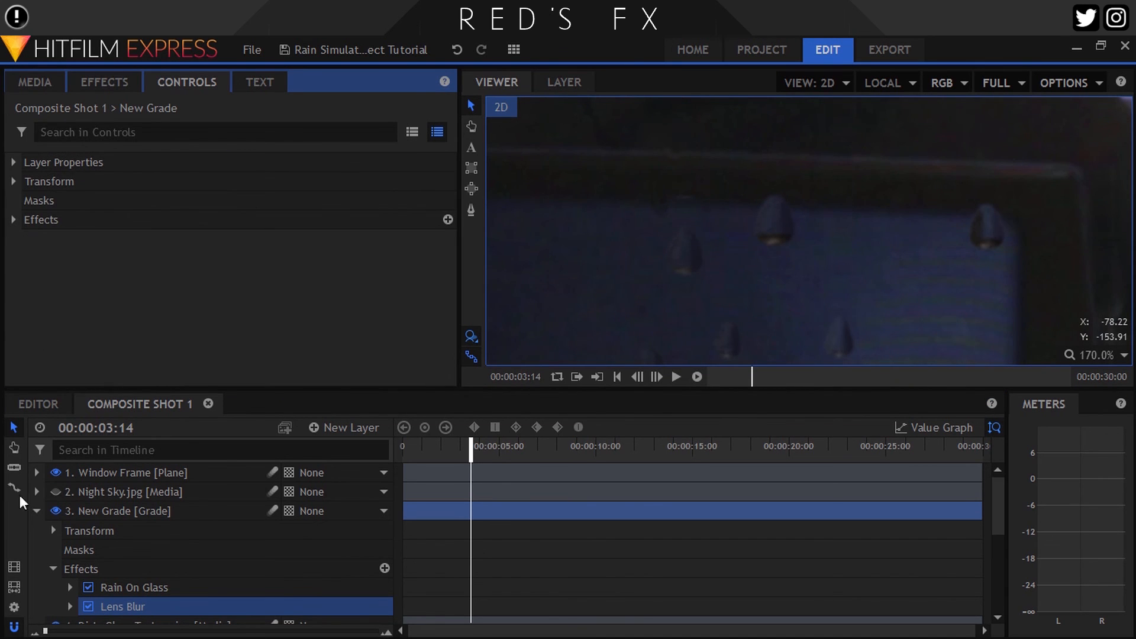
{"action": "left_click", "coordinate": [36, 511]}
{"action": "left_click", "coordinate": [36, 530]}
{"action": "left_click", "coordinate": [36, 549]}
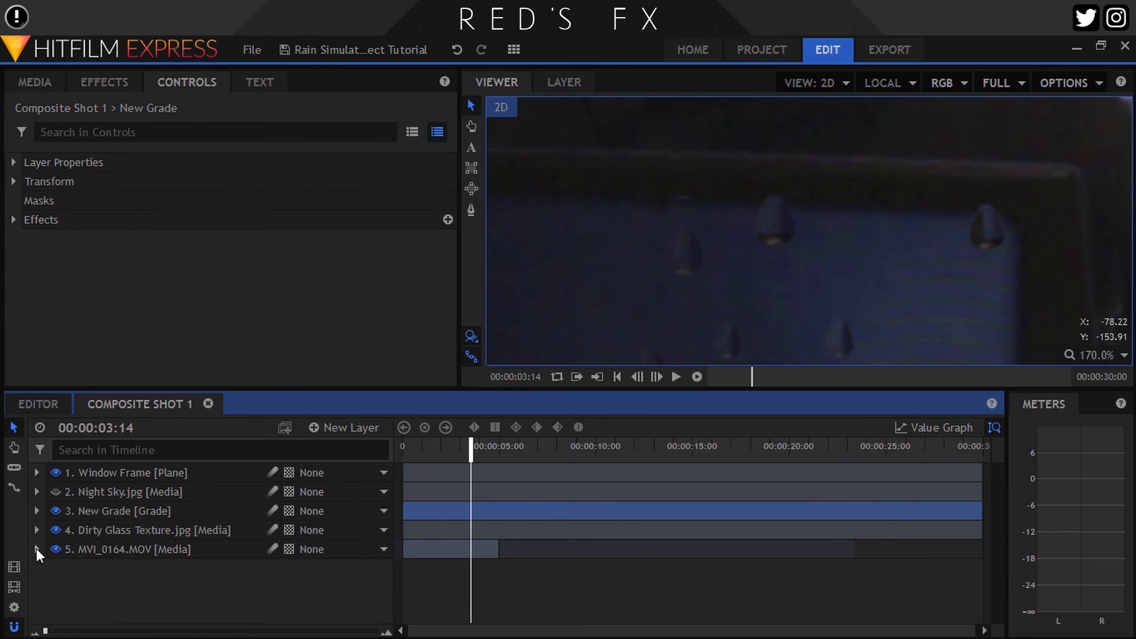
Step: Add a second copy of Night Sky.jpg directly beneath the Window Frame layer
{"action": "left_click", "coordinate": [45, 77]}
{"action": "scroll", "coordinate": [596, 288], "scroll_direction": "down", "scroll_amount": 5}
{"action": "scroll", "coordinate": [597, 288], "scroll_direction": "down", "scroll_amount": 4}
{"action": "left_click_drag", "start_coordinate": [114, 285], "coordinate": [149, 512]}
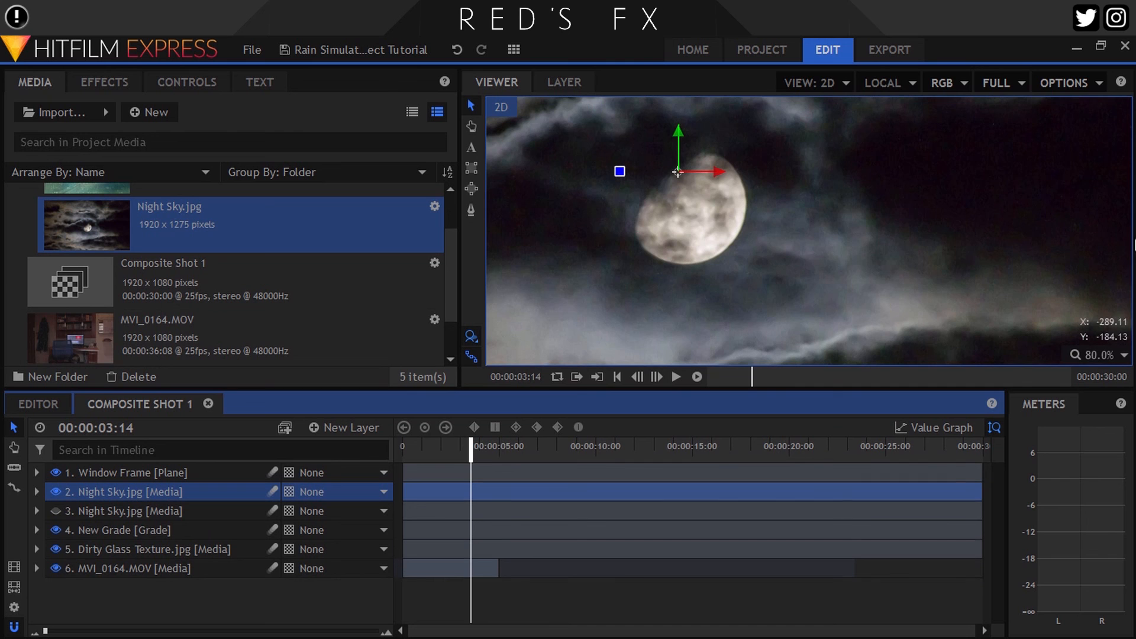
Step: Scale the visible Night Sky.jpg layer to 185% and move it to about -500.9, 265.7
{"action": "left_click", "coordinate": [1109, 357]}
{"action": "left_click", "coordinate": [1075, 545]}
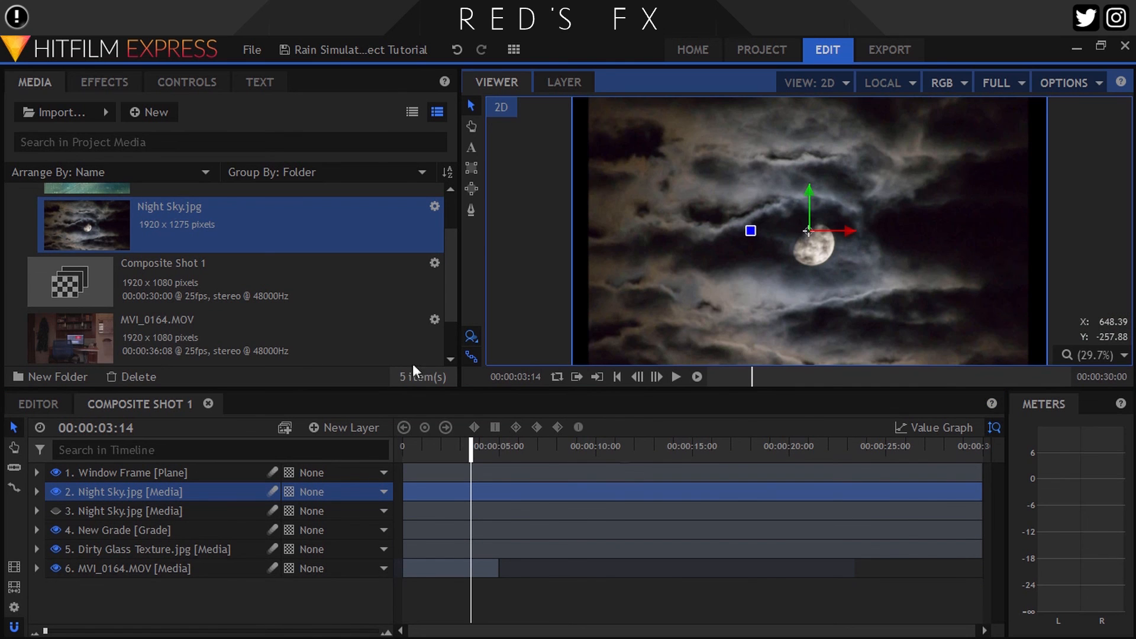
{"action": "left_click_drag", "start_coordinate": [425, 300], "coordinate": [450, 299]}
{"action": "left_click_drag", "start_coordinate": [808, 233], "coordinate": [707, 204]}
{"action": "left_click_drag", "start_coordinate": [433, 296], "coordinate": [405, 275]}
{"action": "left_click_drag", "start_coordinate": [752, 202], "coordinate": [641, 205]}
{"action": "left_click_drag", "start_coordinate": [389, 298], "coordinate": [438, 298]}
{"action": "left_click_drag", "start_coordinate": [641, 205], "coordinate": [689, 165]}
Step: Set the visible Night Sky.jpg layer's opacity to 3%
{"action": "left_click", "coordinate": [434, 239]}
{"action": "type", "text": "3.0"}
{"action": "key", "text": "Return"}
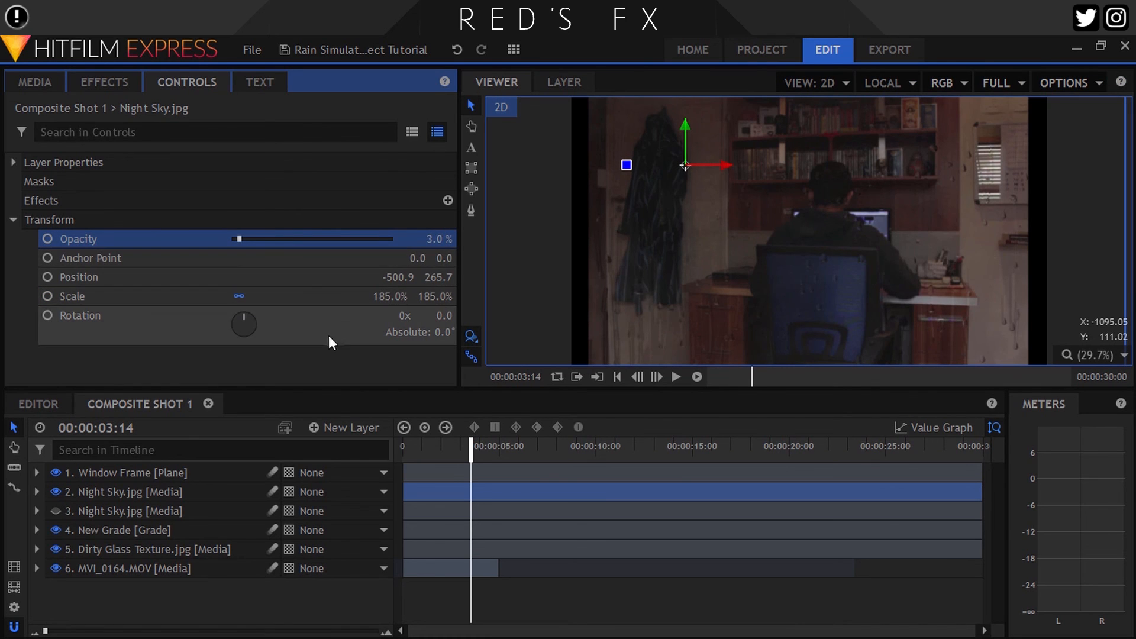
Step: Find the Quick 3D Rain effect and add it as a layer above Window Frame
{"action": "left_click", "coordinate": [104, 82]}
{"action": "type", "text": "rain"}
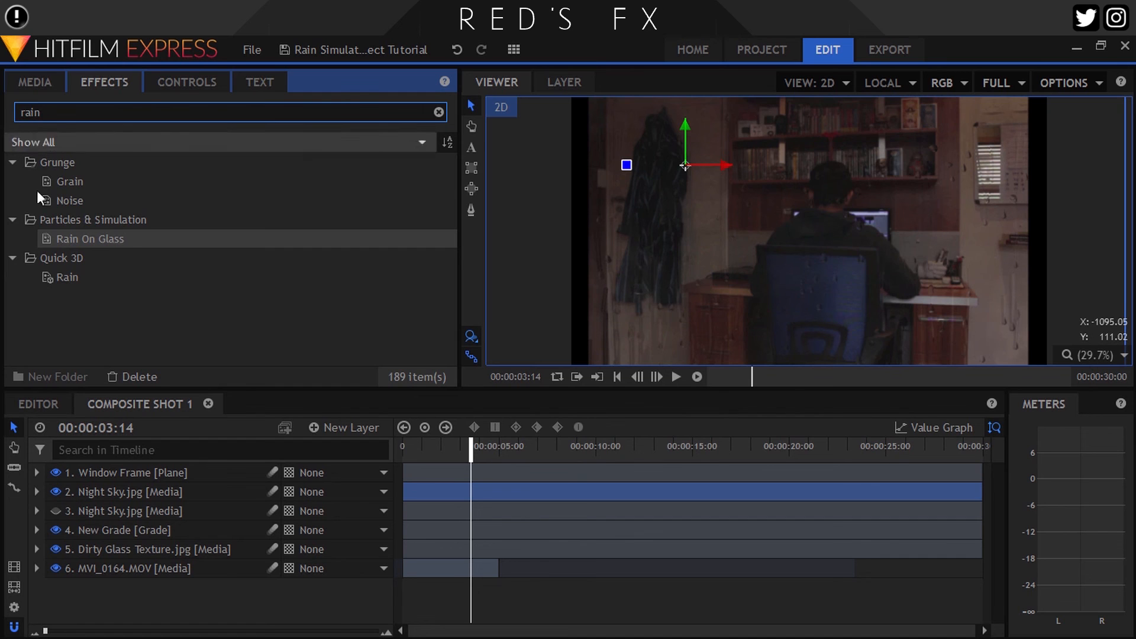
{"action": "left_click_drag", "start_coordinate": [65, 276], "coordinate": [150, 472]}
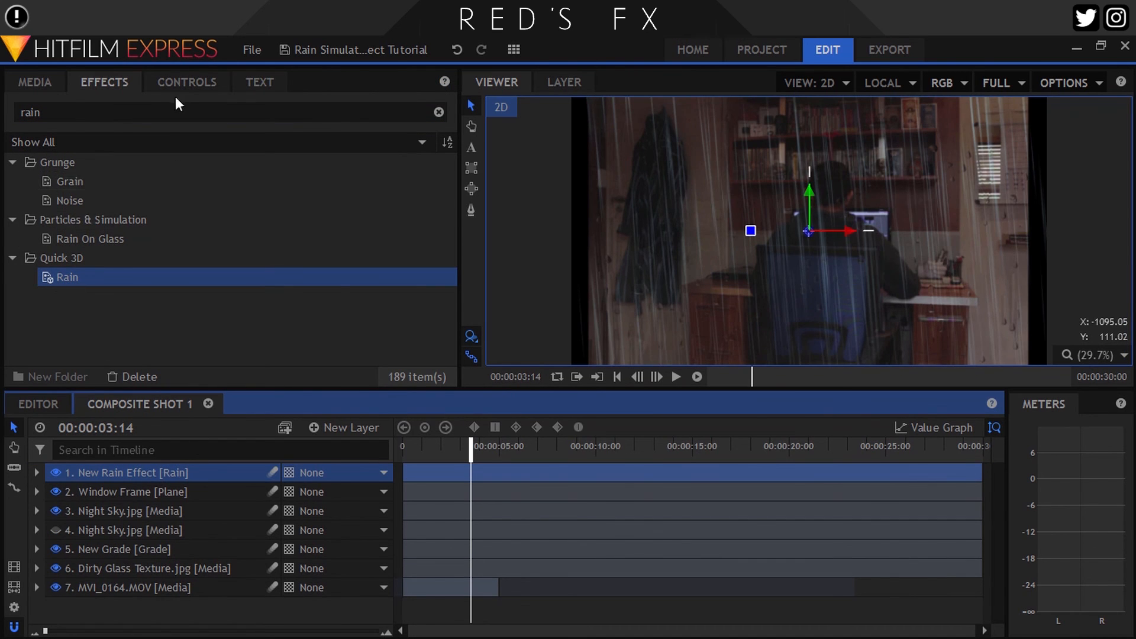
Step: Set the New Rain Effect's amount to 1500 and its color to pale blue #d5dbff
{"action": "left_click", "coordinate": [183, 81]}
{"action": "left_click", "coordinate": [13, 220]}
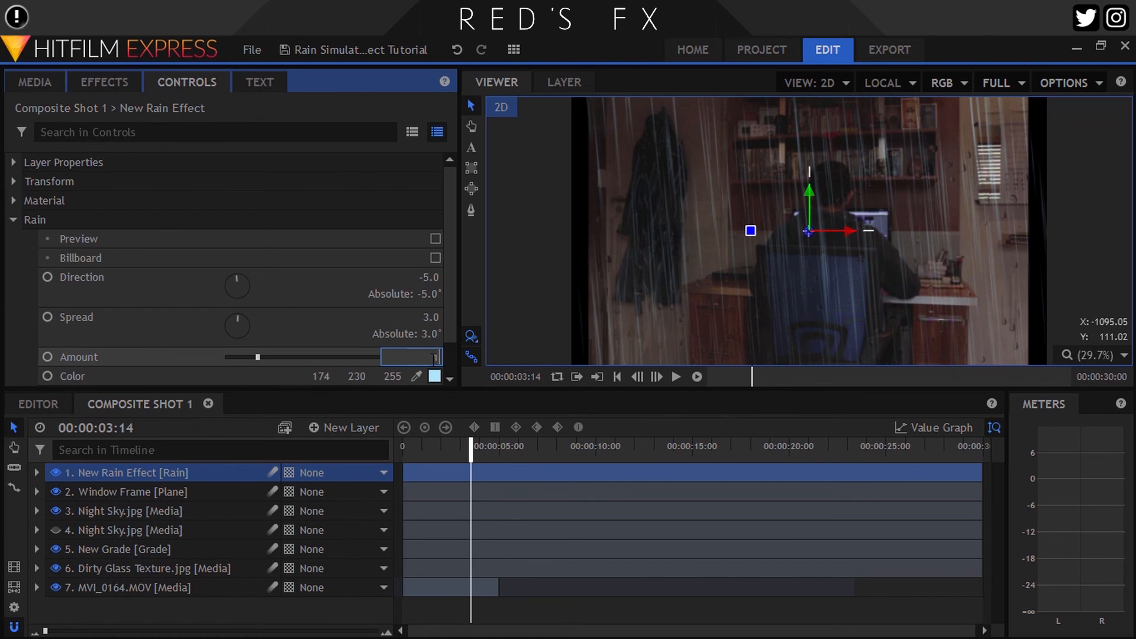
{"action": "type", "text": "0"}
{"action": "key", "text": "Return"}
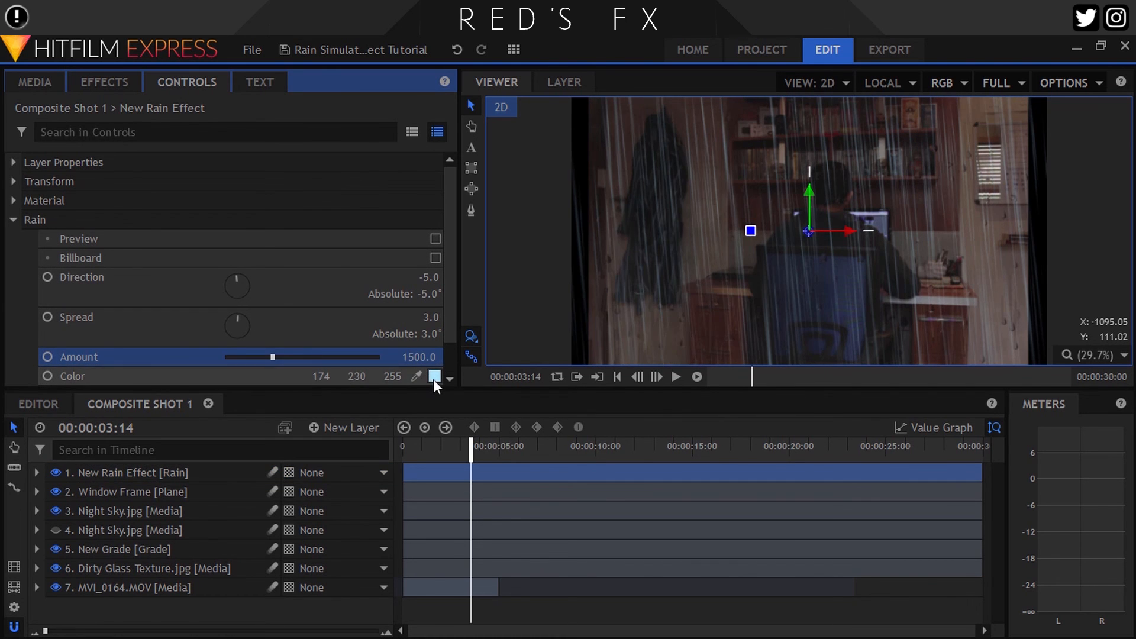
{"action": "left_click", "coordinate": [434, 377]}
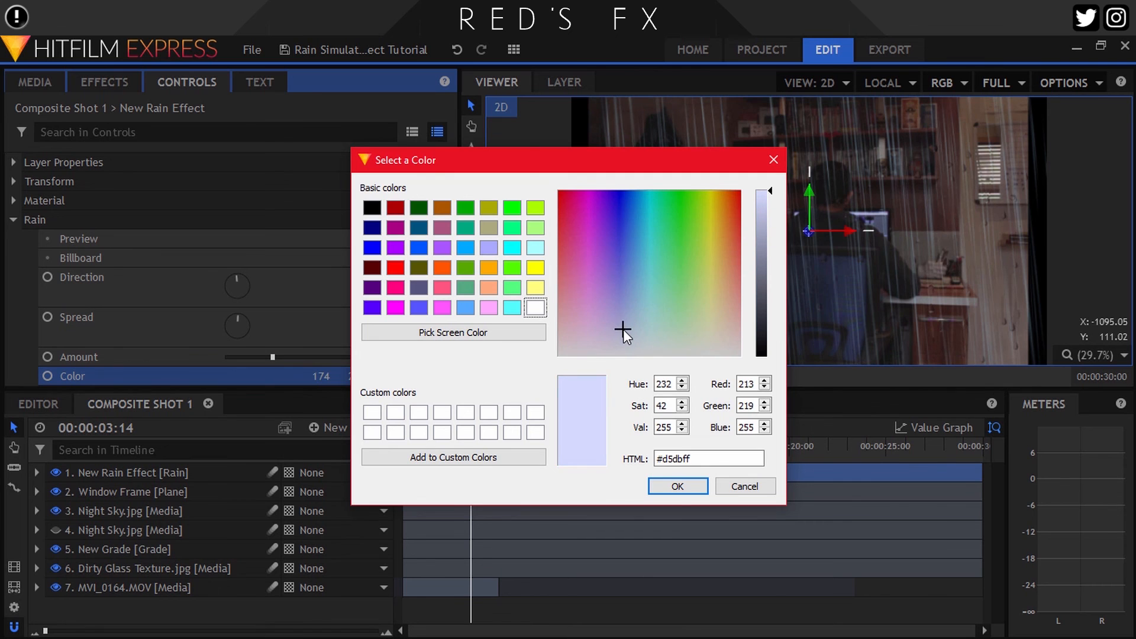
{"action": "left_click", "coordinate": [690, 486]}
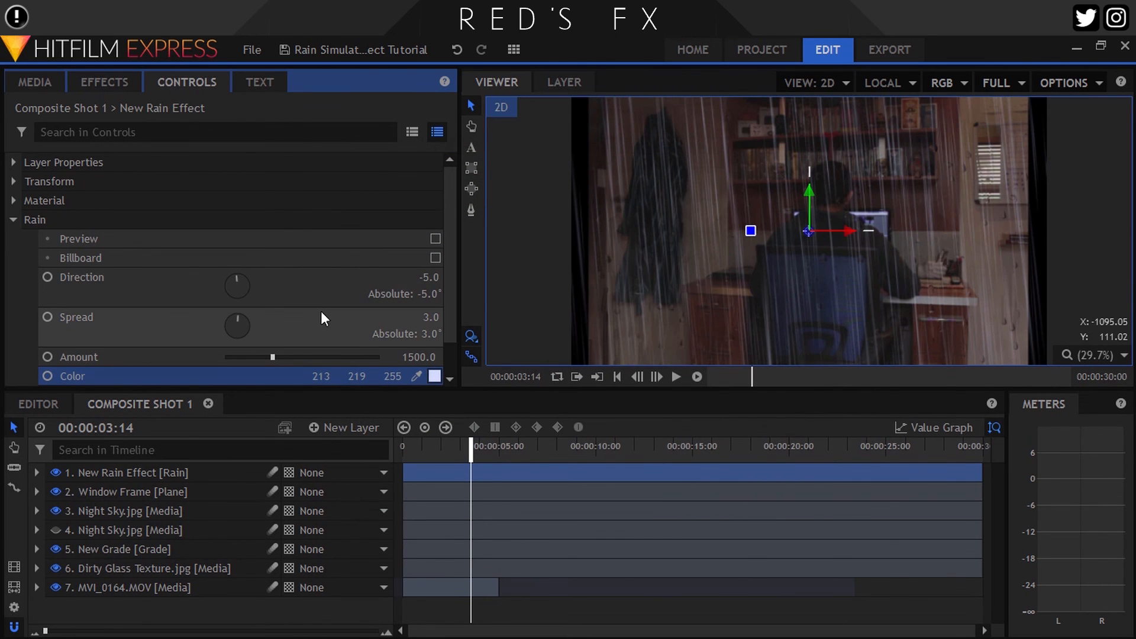
Step: Set the New Rain Effect's direction to -2 and its spread to 10
{"action": "left_click_drag", "start_coordinate": [424, 277], "coordinate": [422, 277]}
{"action": "left_click_drag", "start_coordinate": [426, 317], "coordinate": [437, 317]}
{"action": "left_click_drag", "start_coordinate": [428, 278], "coordinate": [429, 277]}
{"action": "key", "text": "Return"}
Step: Apply the Blur effect to the New Rain Effect layer and set its radius to 10 px
{"action": "scroll", "coordinate": [336, 275], "scroll_direction": "down", "scroll_amount": 2}
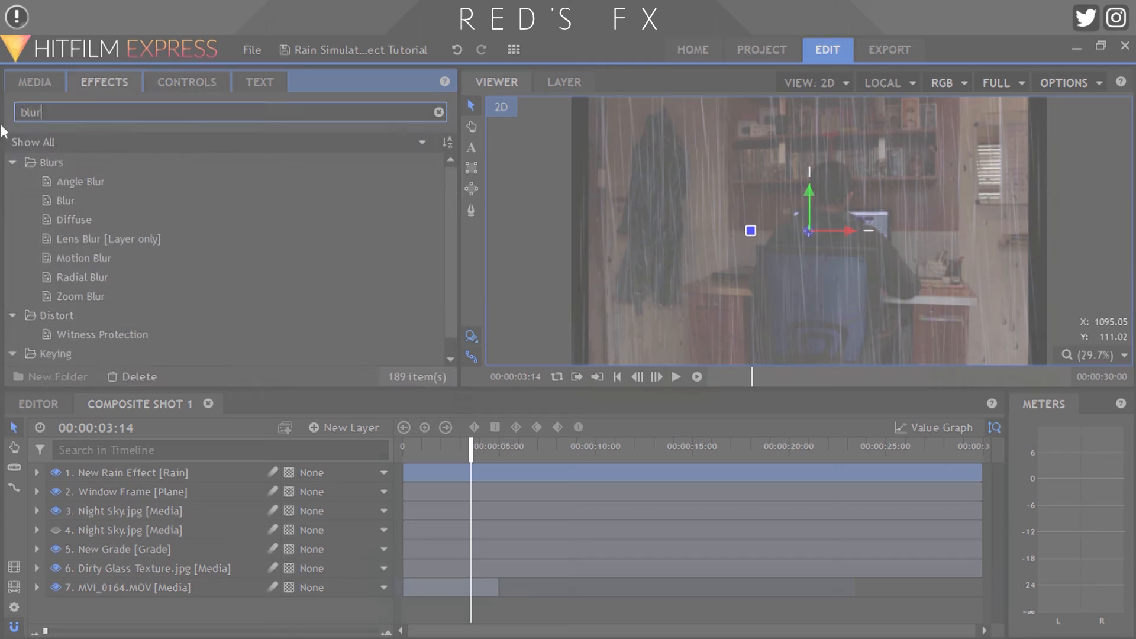
{"action": "left_click", "coordinate": [64, 200]}
{"action": "left_click", "coordinate": [115, 477]}
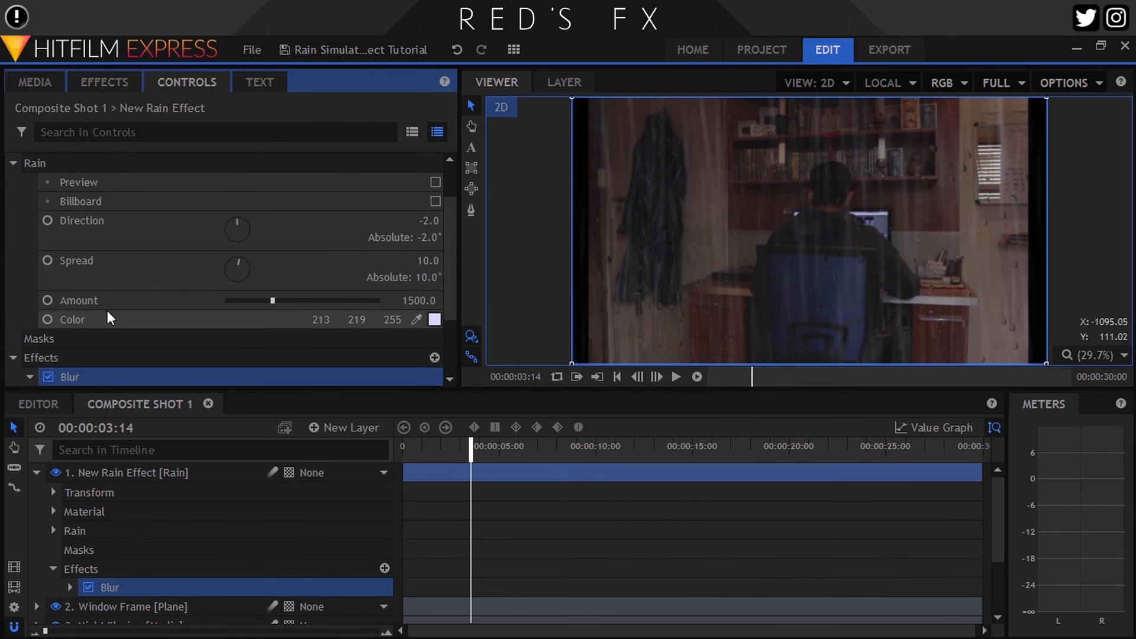
{"action": "scroll", "coordinate": [108, 307], "scroll_direction": "down", "scroll_amount": 3}
{"action": "left_click", "coordinate": [425, 324]}
{"action": "type", "text": "1"}
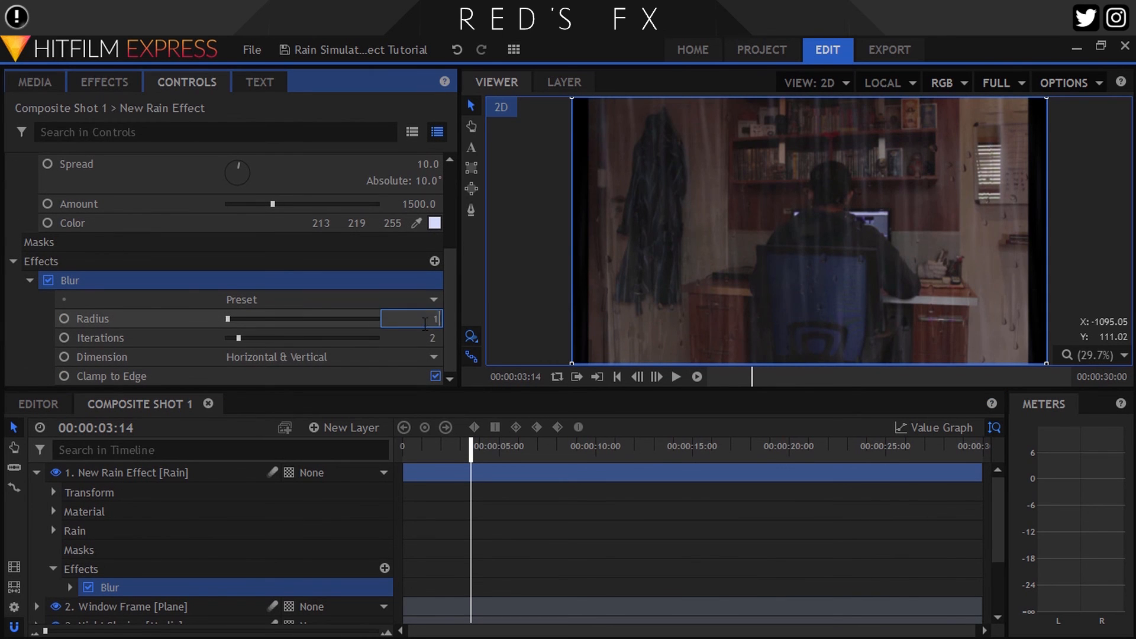
{"action": "type", "text": "0"}
{"action": "key", "text": "Return"}
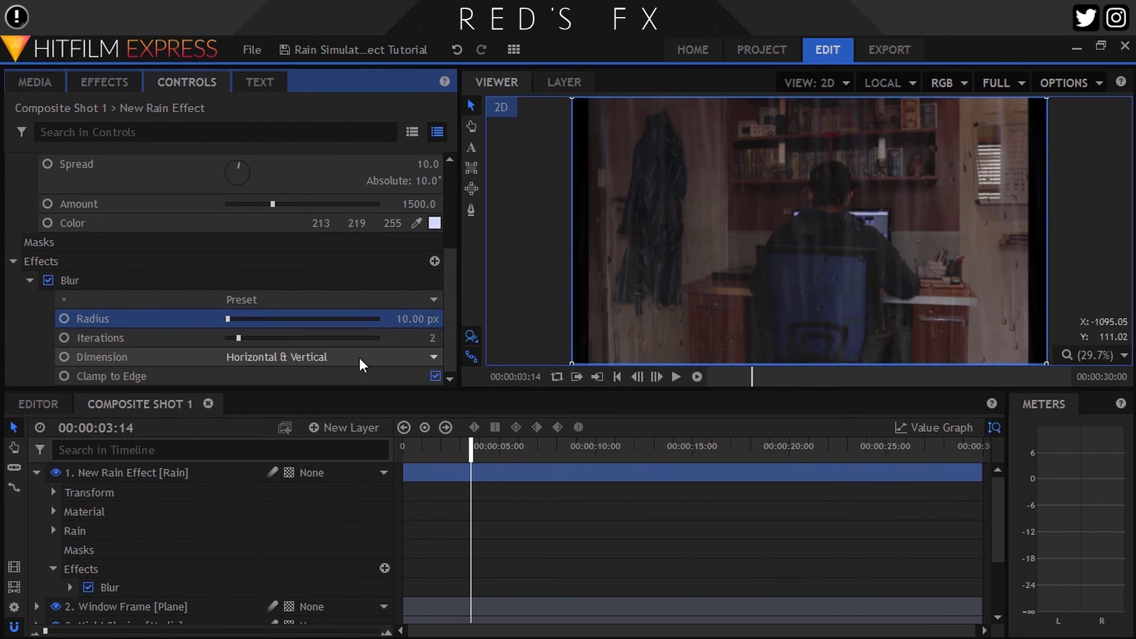
Step: Adjust the New Rain Effect's direction to 3 and its amount to 1509
{"action": "scroll", "coordinate": [433, 363], "scroll_direction": "up", "scroll_amount": 3}
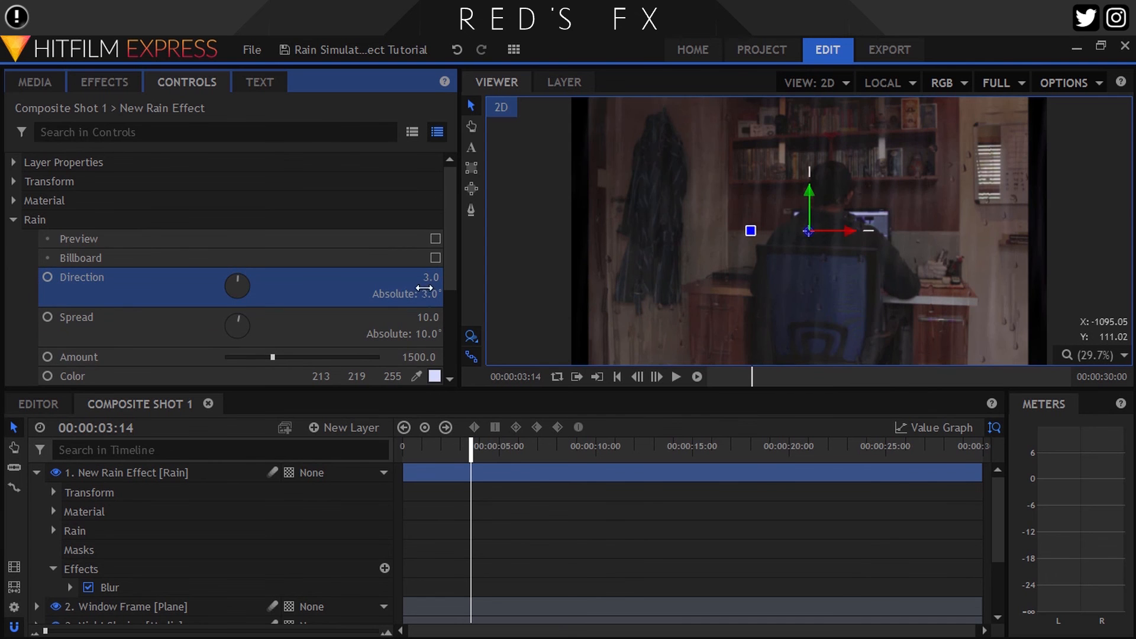
{"action": "left_click_drag", "start_coordinate": [421, 358], "coordinate": [424, 358]}
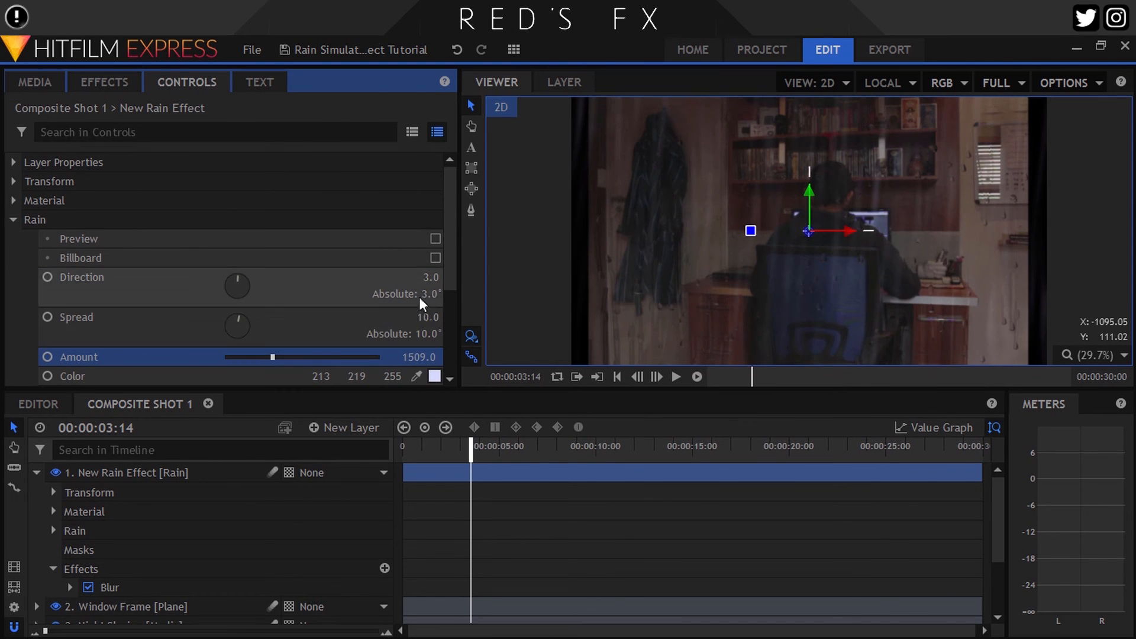